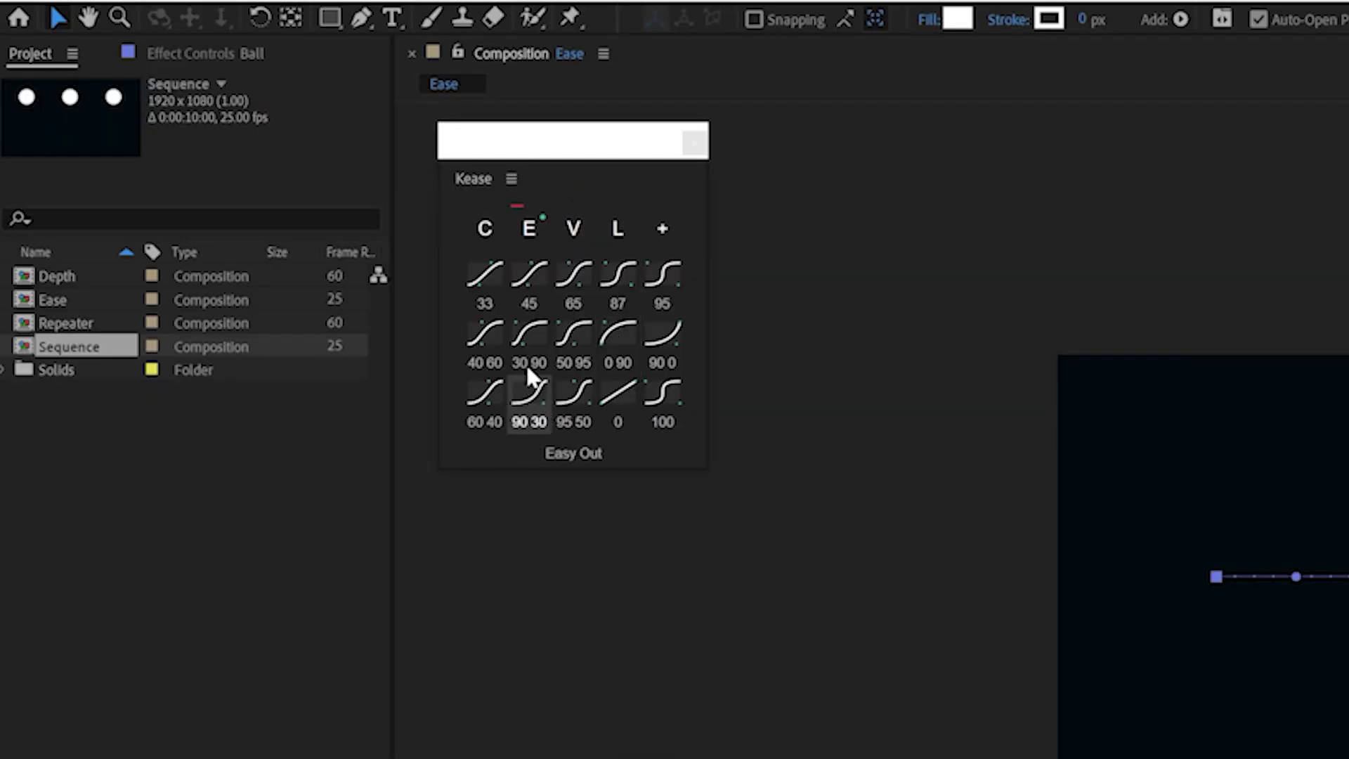
# Apply the 30 90 Kease preset to the Ball layer's Position keyframes and preview the motion.
pyautogui.click(529, 327)
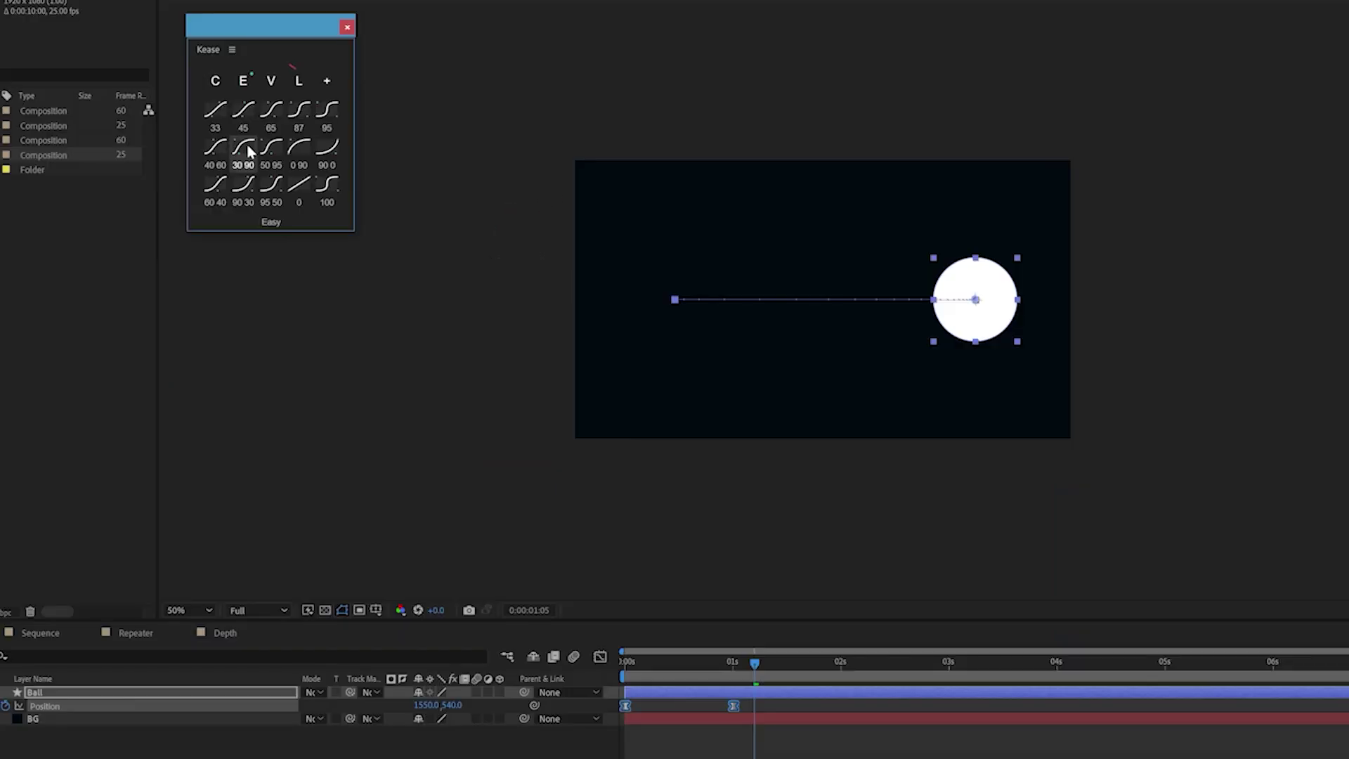
pyautogui.click(724, 648)
pyautogui.press('space')
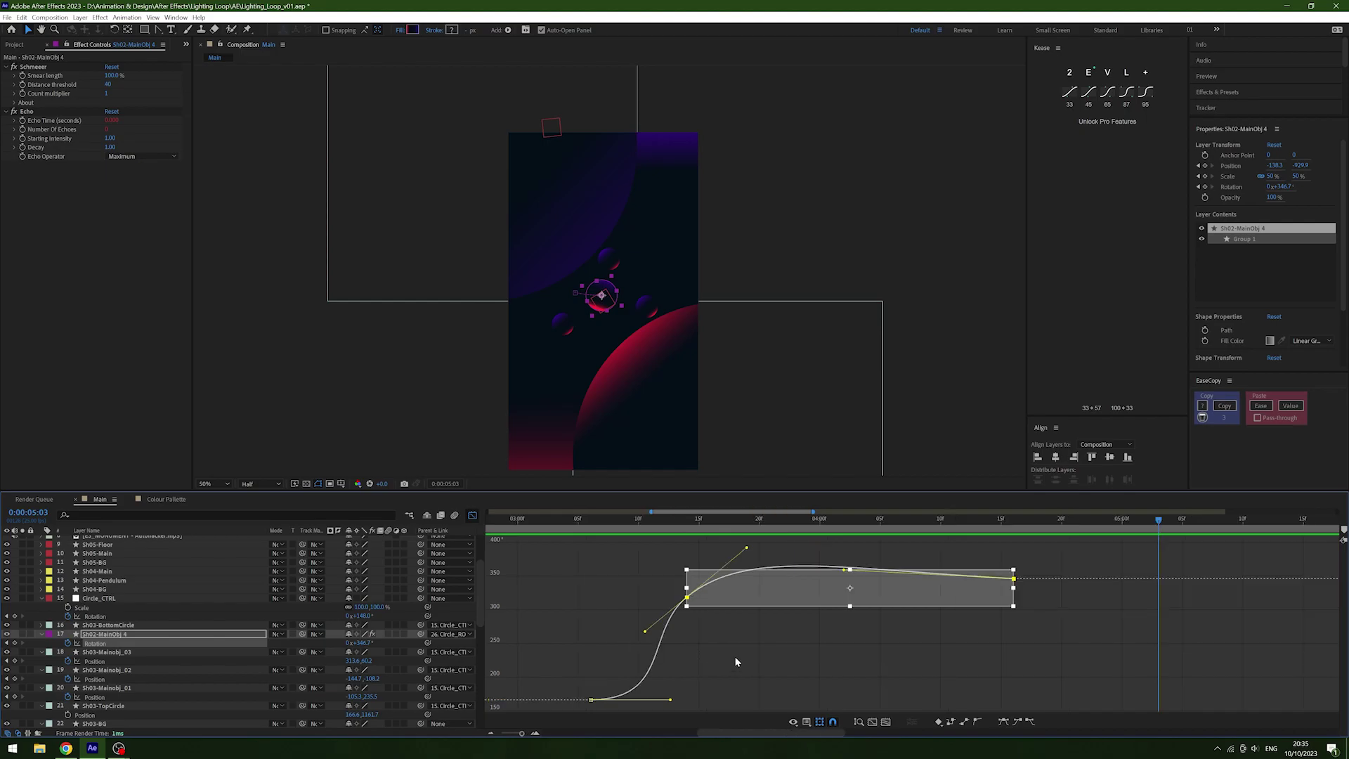
# Examine the Rotation curve of Sh02-MainObj 4 in the graph editor and play back the Main composition.
pyautogui.click(736, 661)
pyautogui.click(1015, 579)
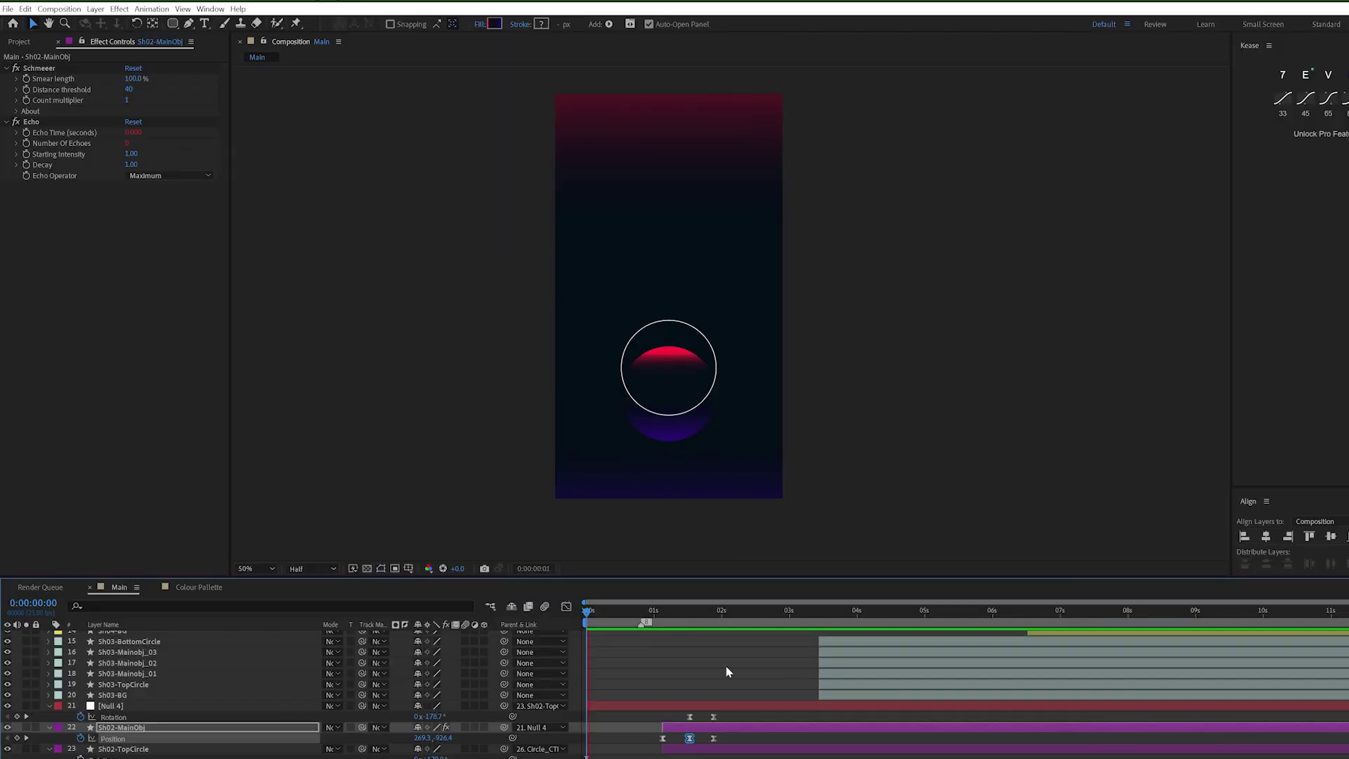
pyautogui.click(727, 672)
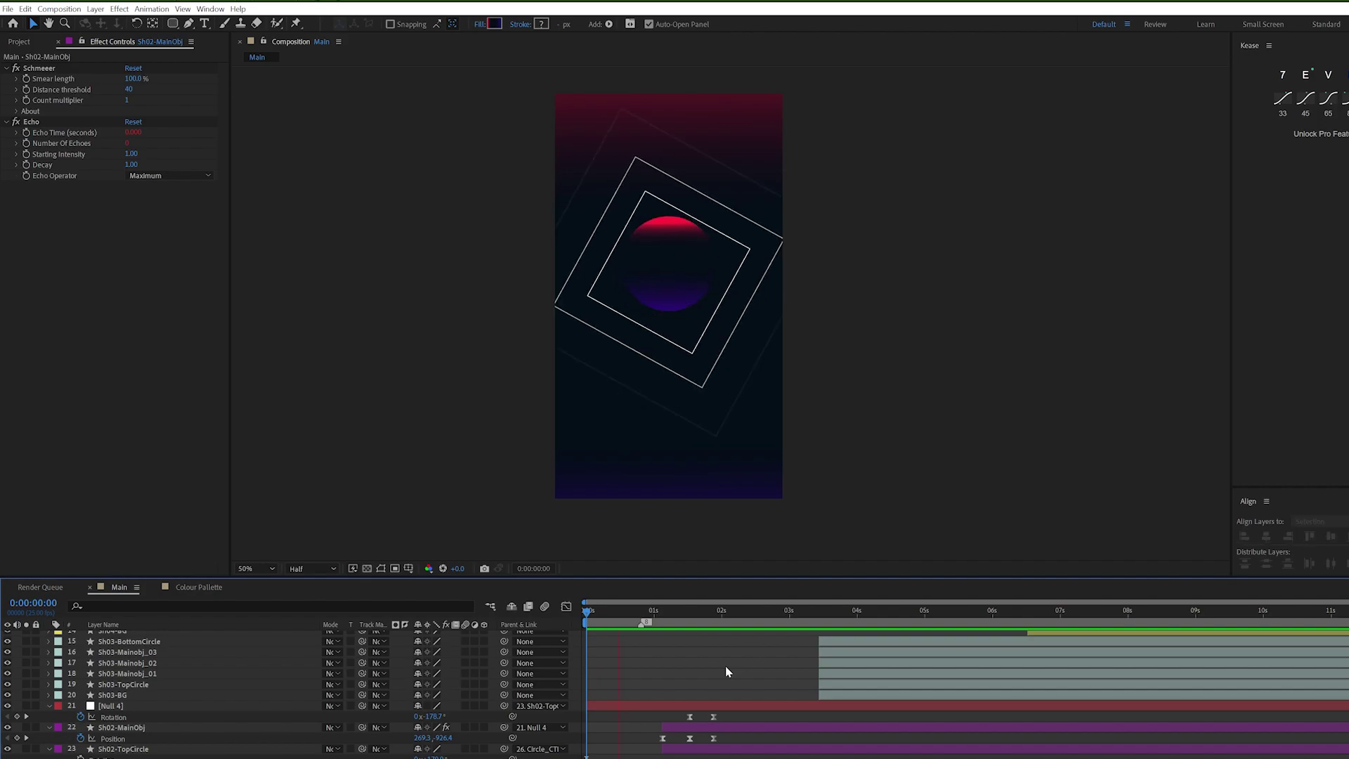
pyautogui.press('space')
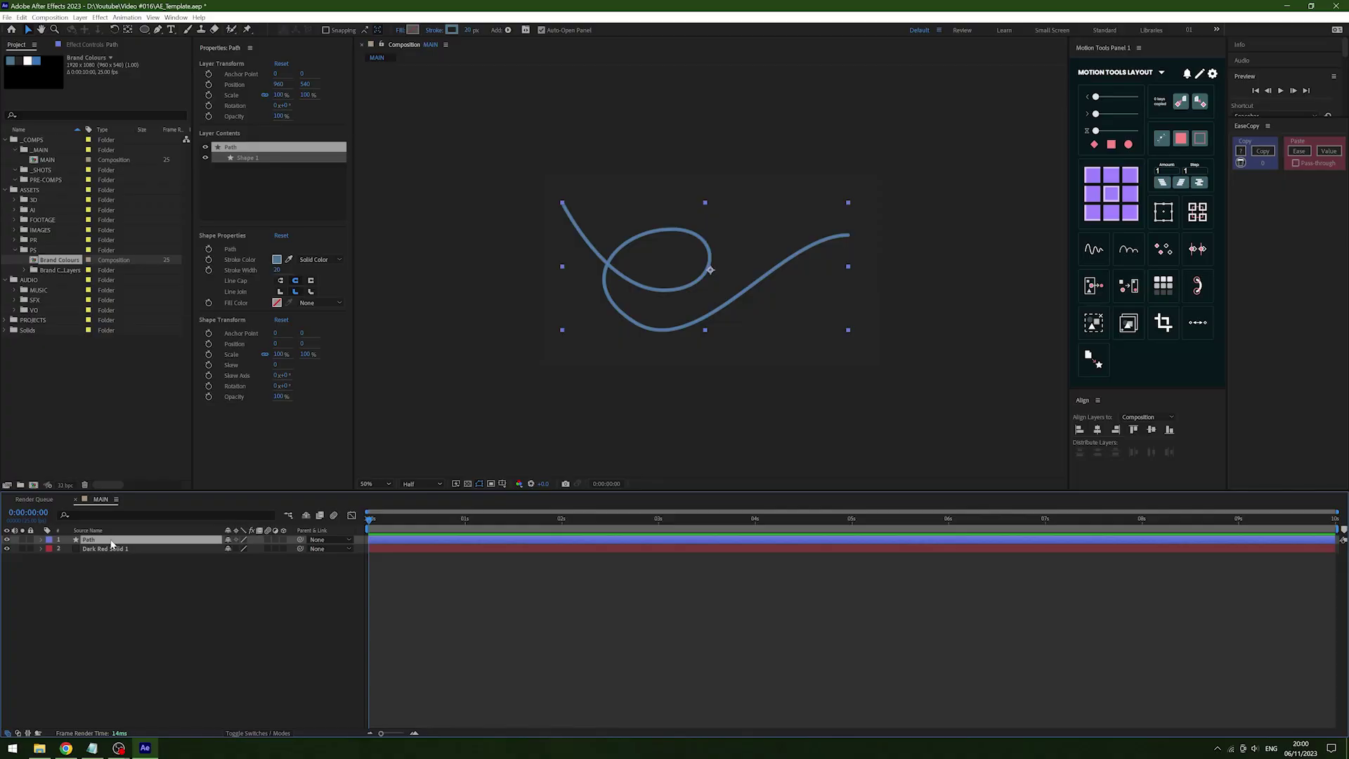
# Add Trim Paths to the Path layer and animate its End with keyframes at 0 and 1 second, starting from 0%.
pyautogui.click(508, 30)
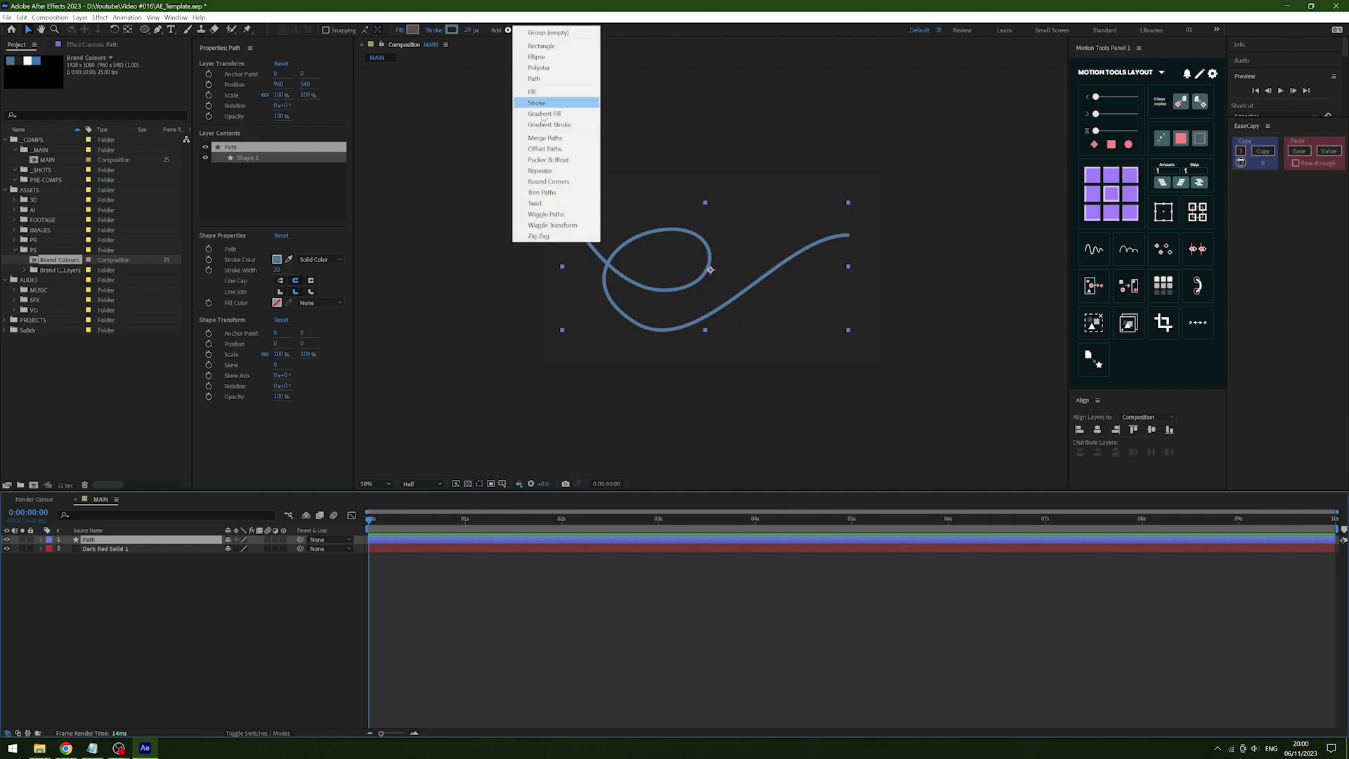
pyautogui.click(543, 192)
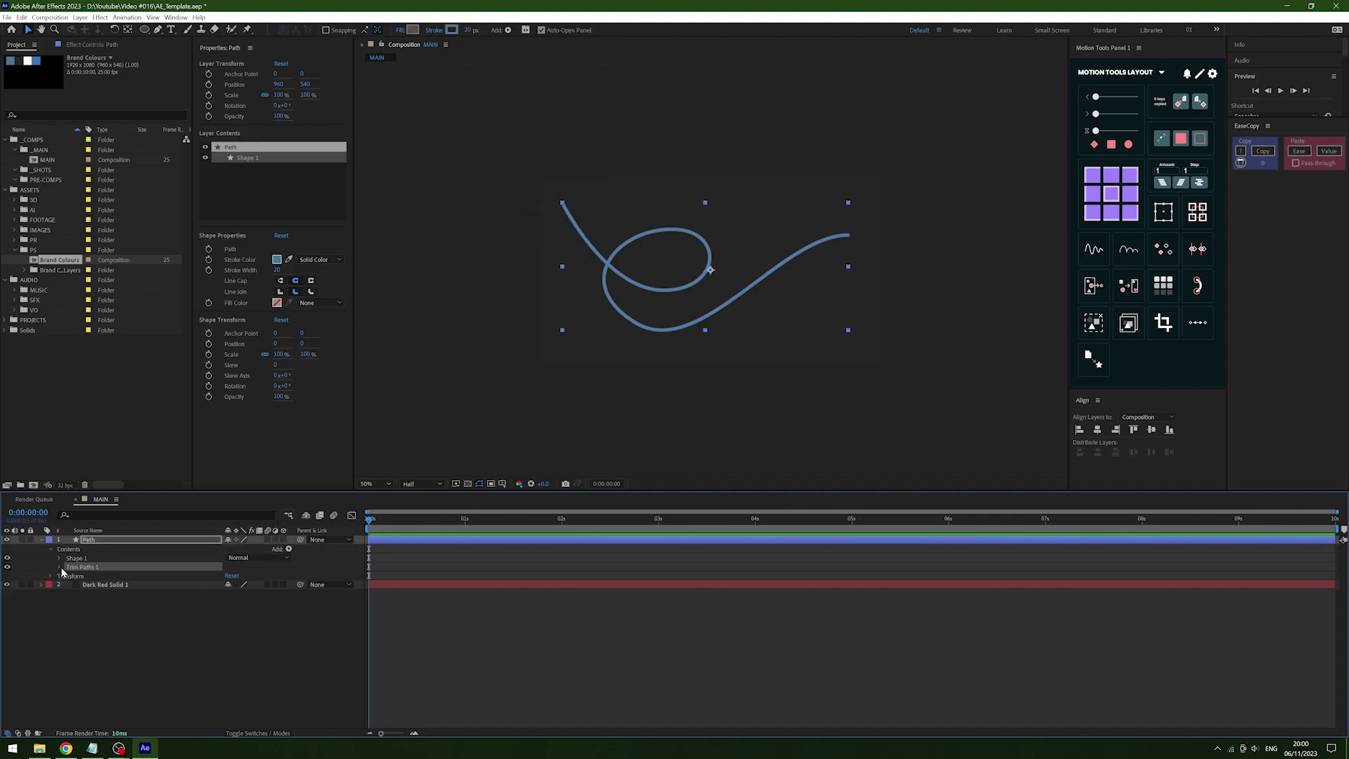
pyautogui.click(60, 568)
pyautogui.write('0')
pyautogui.press('Return')
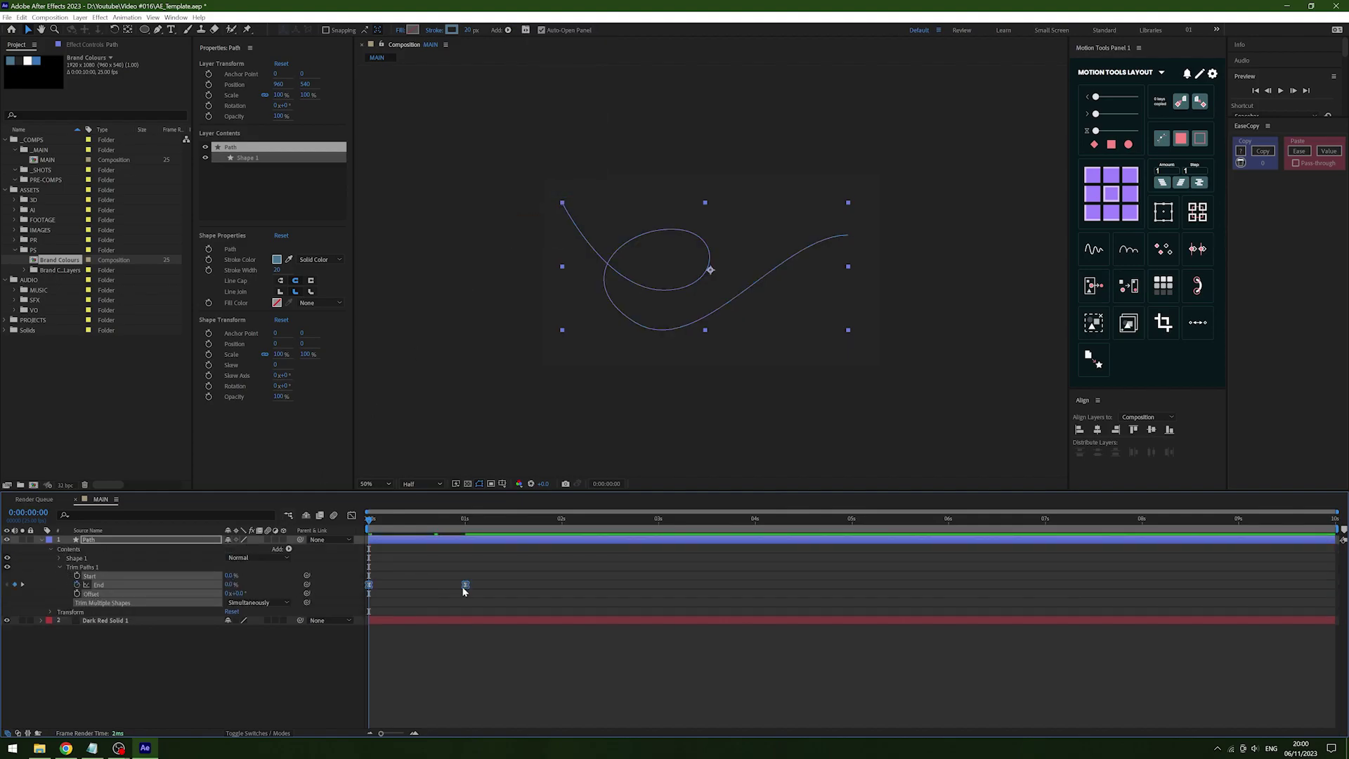
pyautogui.click(512, 588)
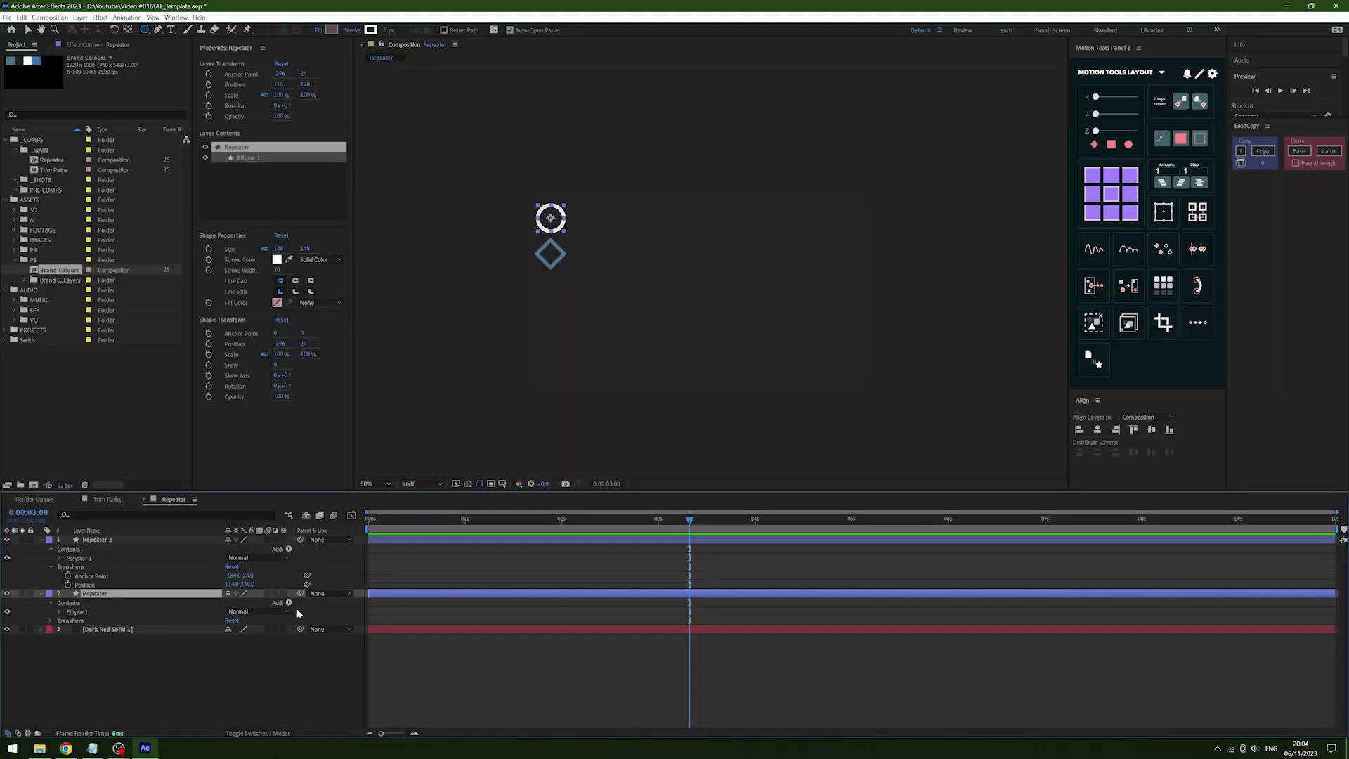
# Add a Repeater to the shape layer containing the white ellipse and expand the repeater's settings and transform options.
pyautogui.click(289, 603)
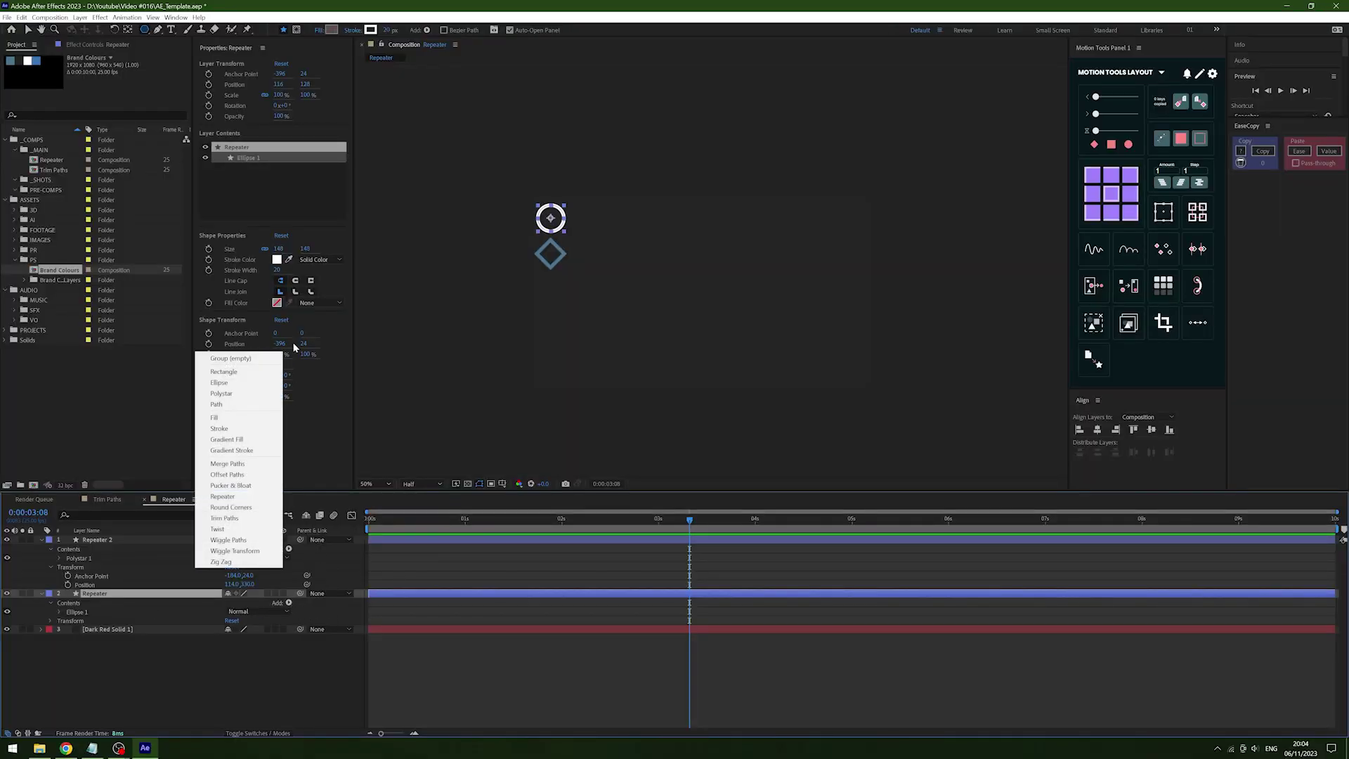
pyautogui.click(223, 497)
pyautogui.click(59, 621)
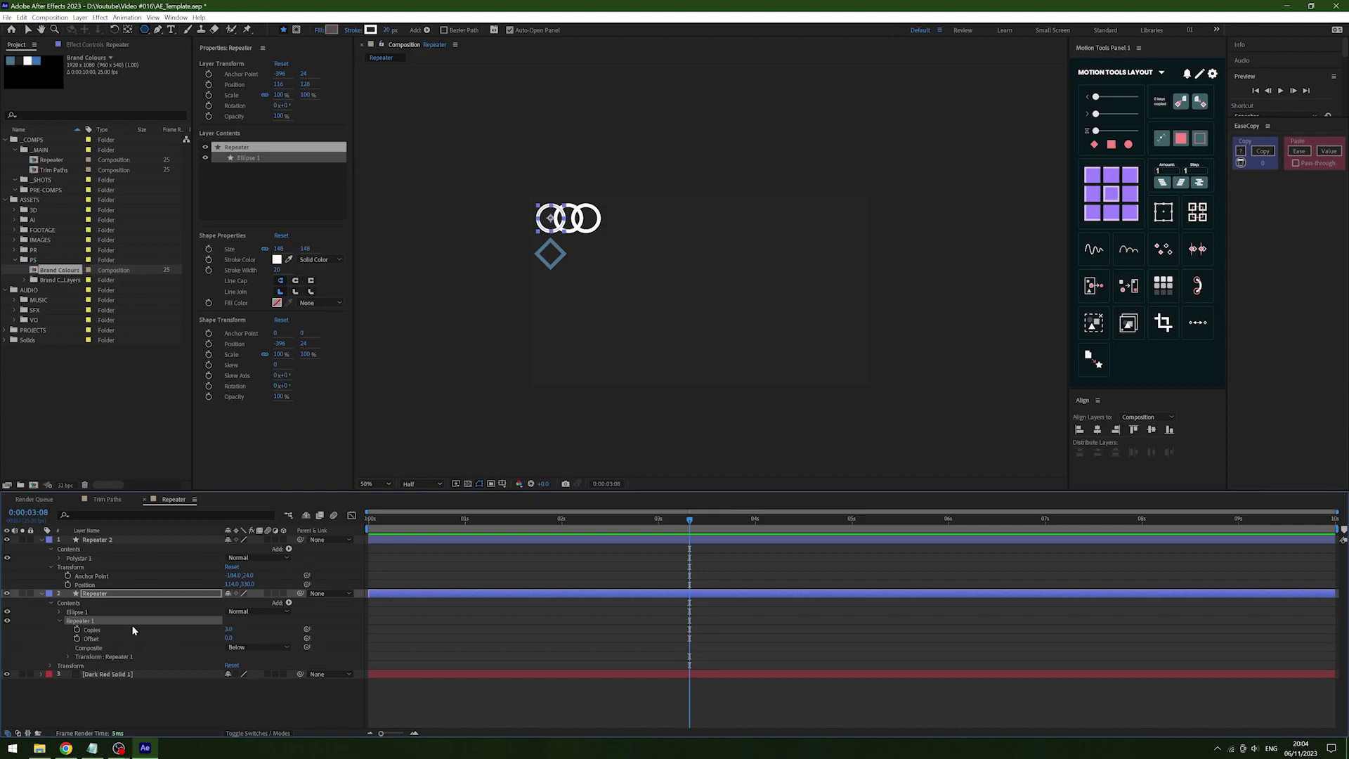
pyautogui.click(67, 657)
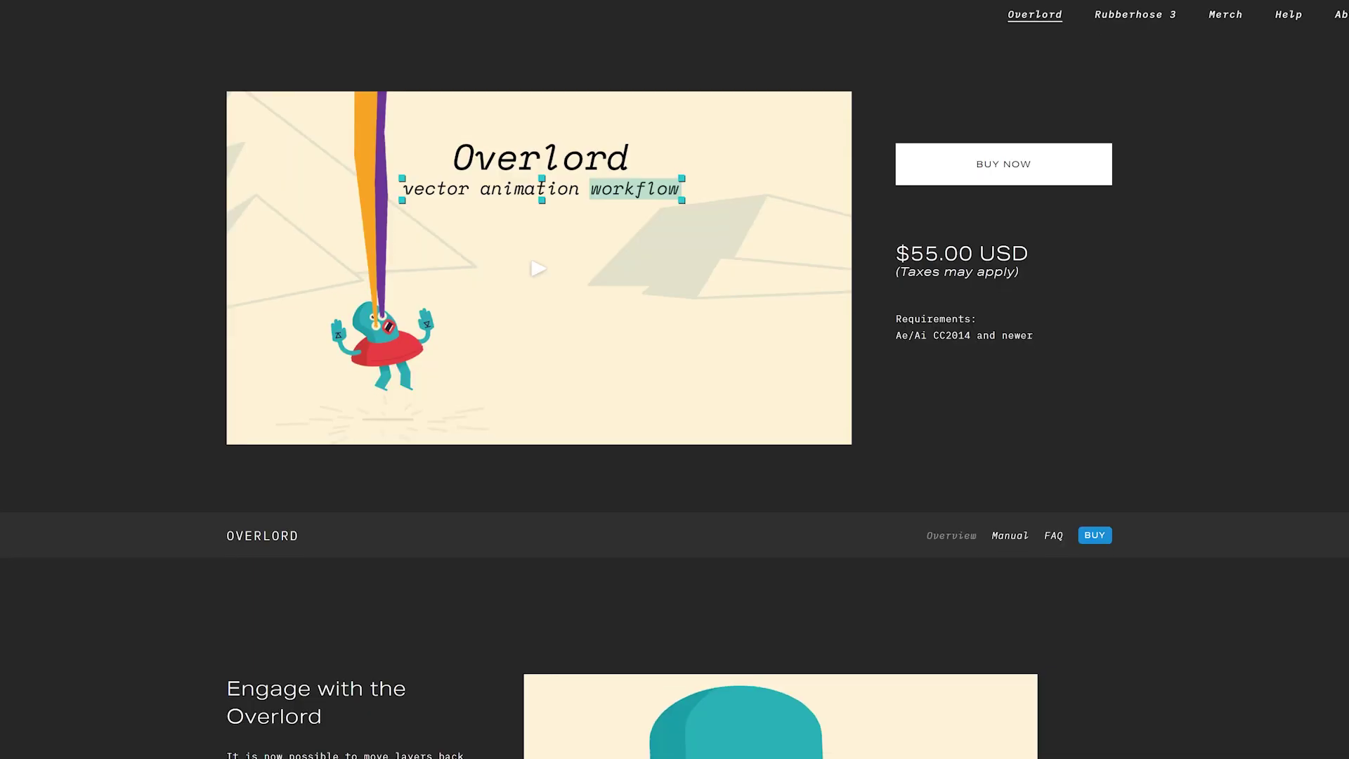
# Read through the Overlord plugin's product page, from its price and requirements to the feature description.
pyautogui.scroll(-2, 675, 380)
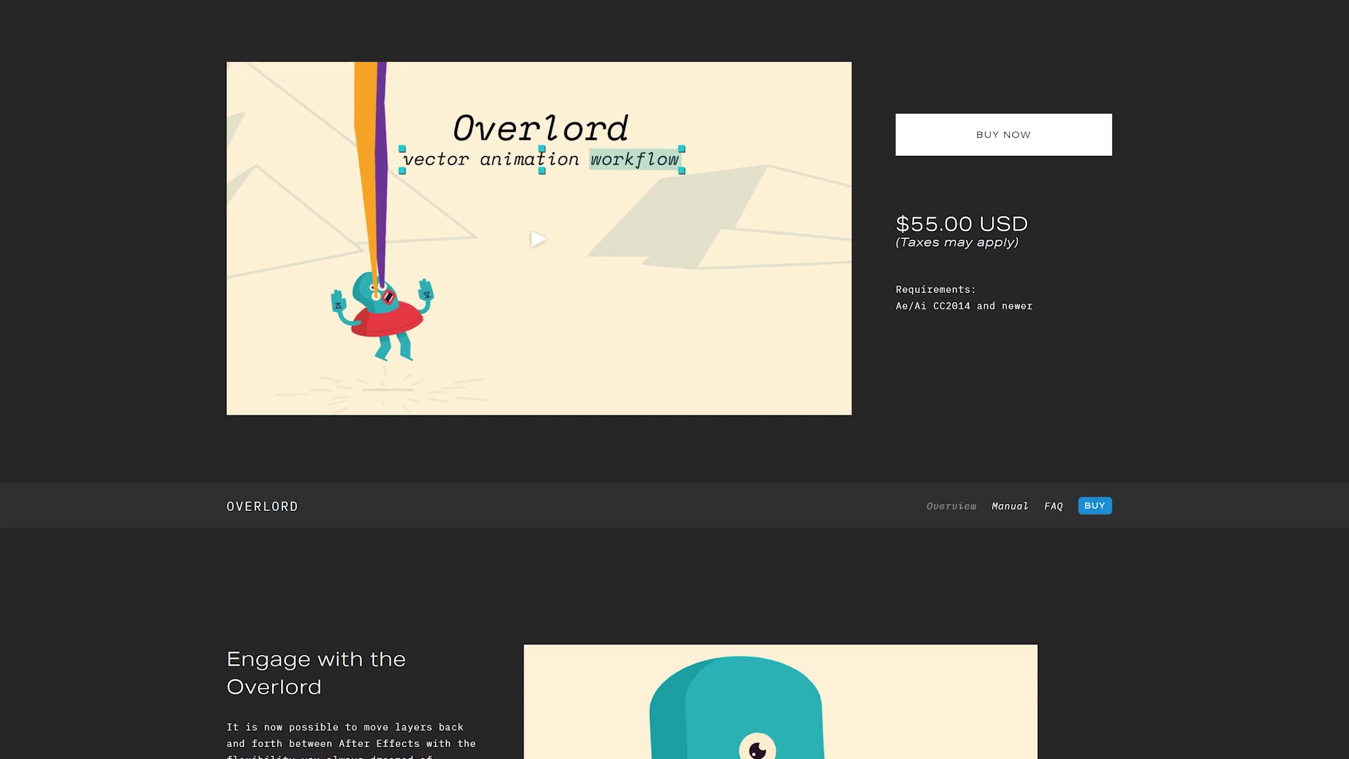
pyautogui.scroll(-2, 674, 380)
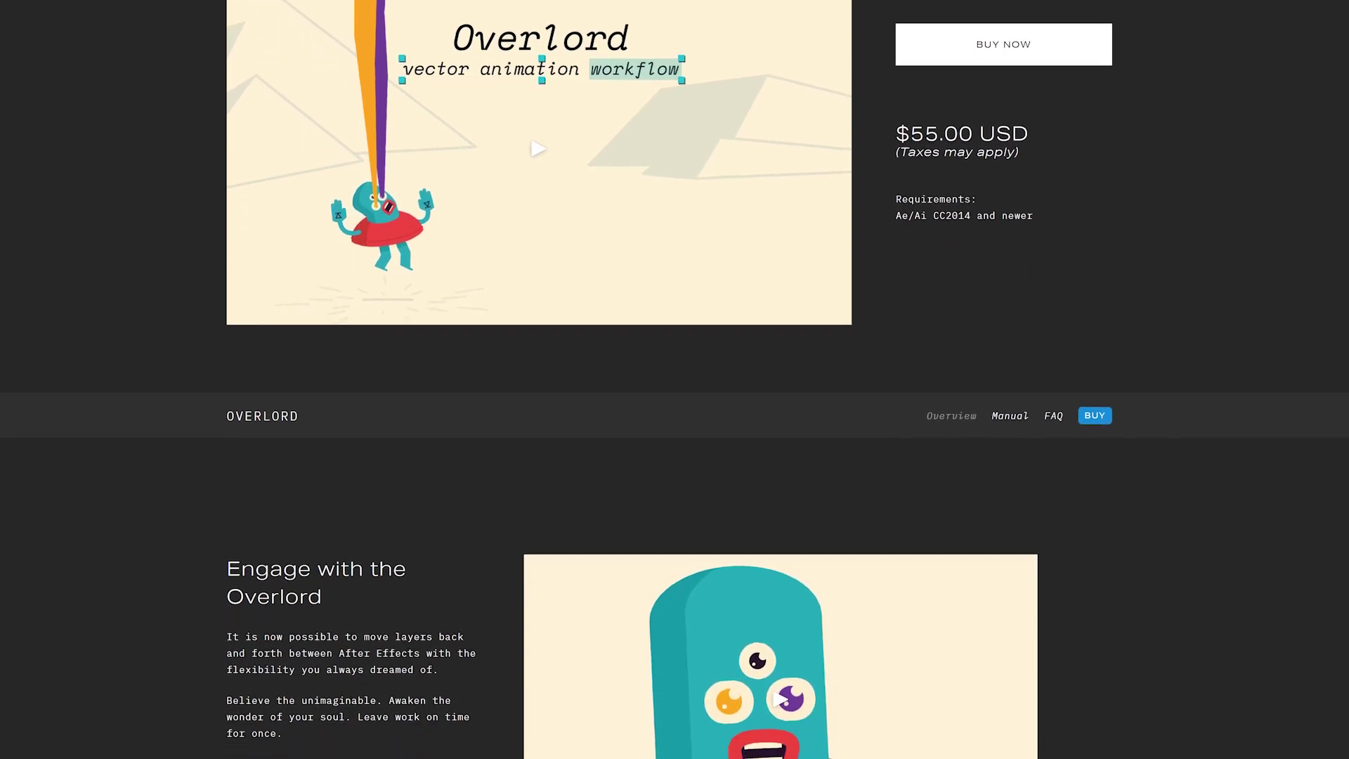
pyautogui.scroll(-4, 675, 380)
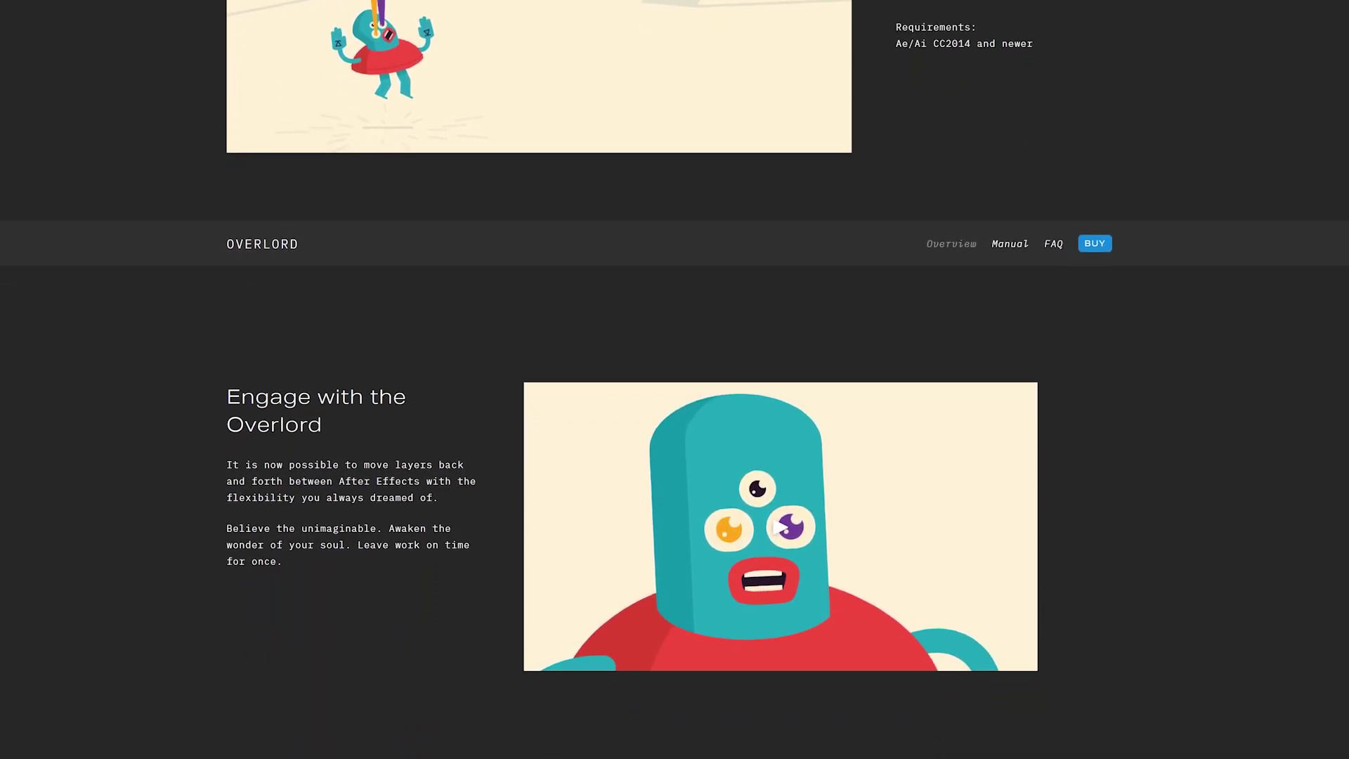
pyautogui.scroll(-3, 779, 466)
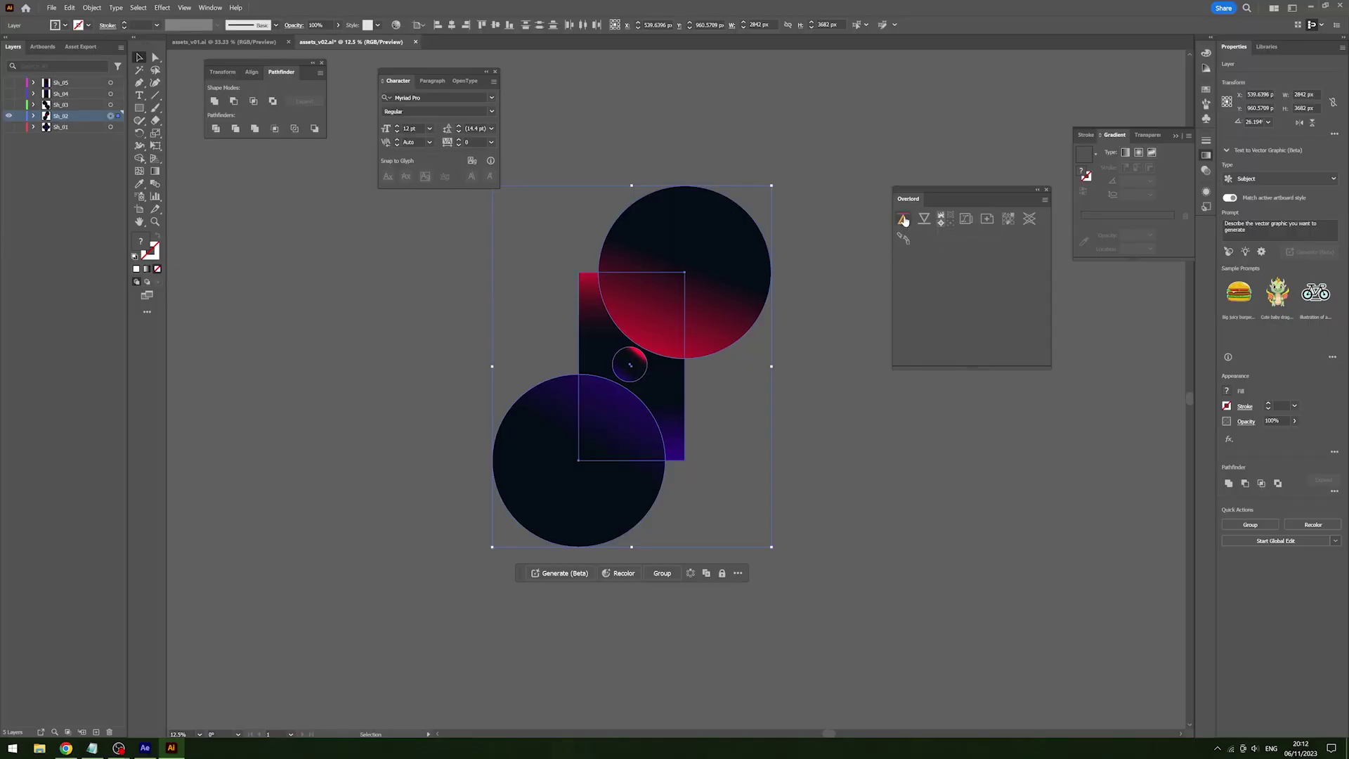
# Send the selected Sh_02 artwork from Illustrator to After Effects with Overlord and go through the transferred shape layers.
pyautogui.click(904, 220)
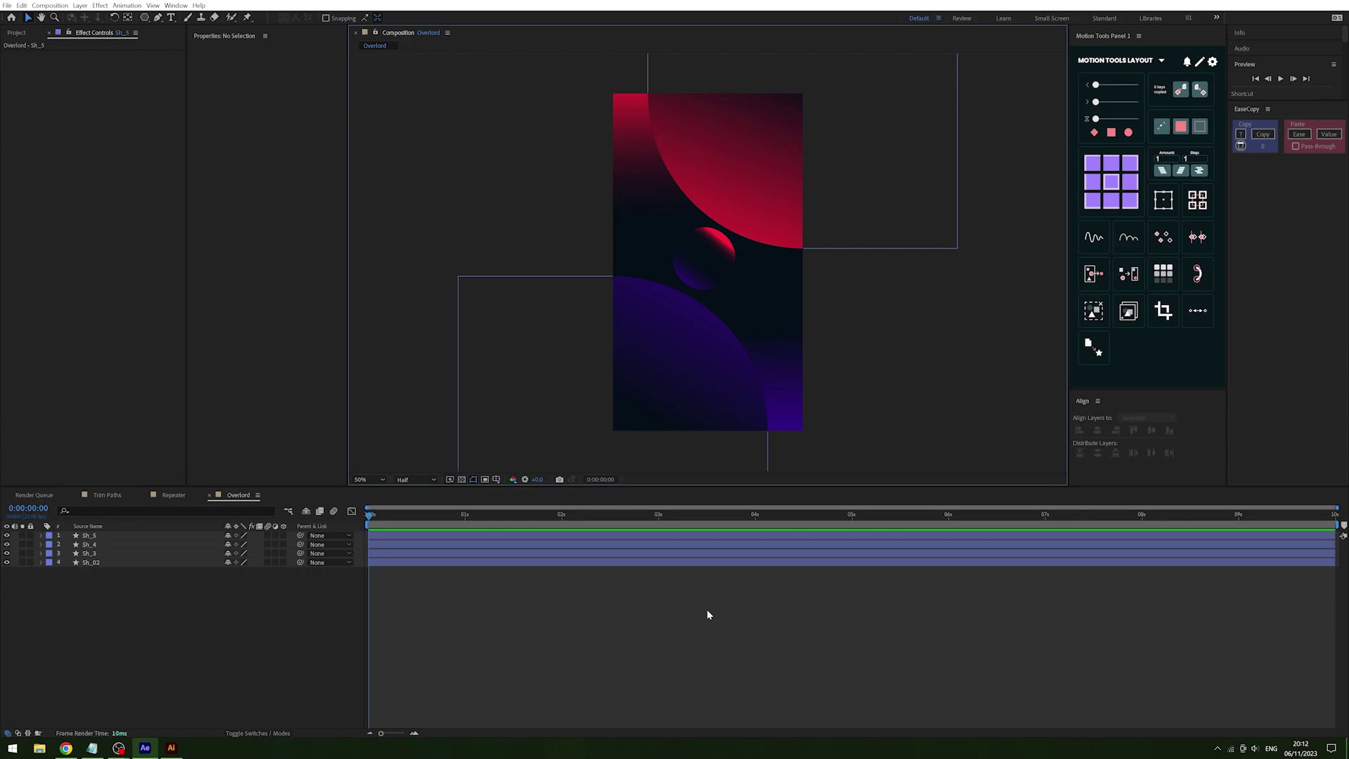
pyautogui.click(94, 562)
pyautogui.click(95, 553)
pyautogui.click(97, 544)
pyautogui.click(99, 536)
pyautogui.click(104, 545)
pyautogui.click(104, 552)
pyautogui.click(106, 562)
pyautogui.click(109, 554)
pyautogui.click(109, 544)
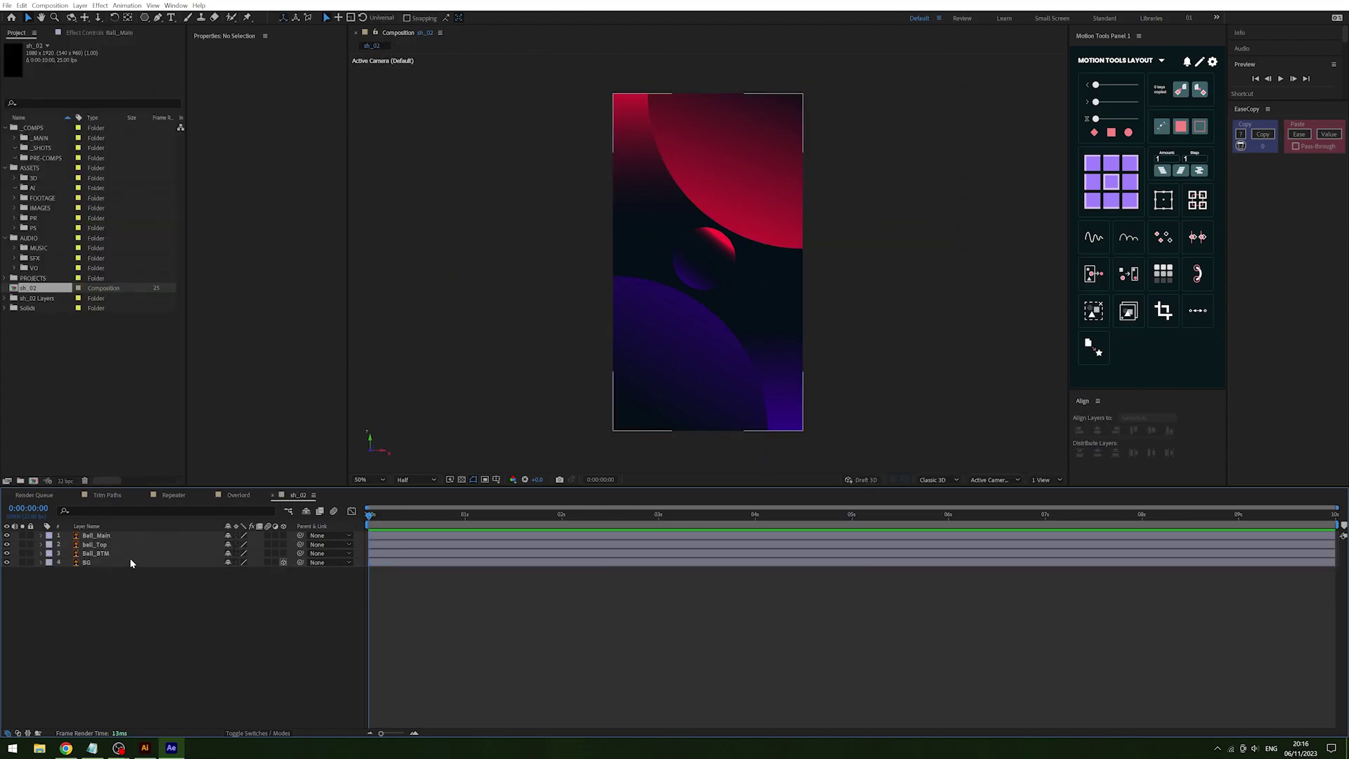
# Create shapes from the Ball_Main vector layer in the sh_02 composition.
pyautogui.click(116, 536)
pyautogui.rightClick(121, 539)
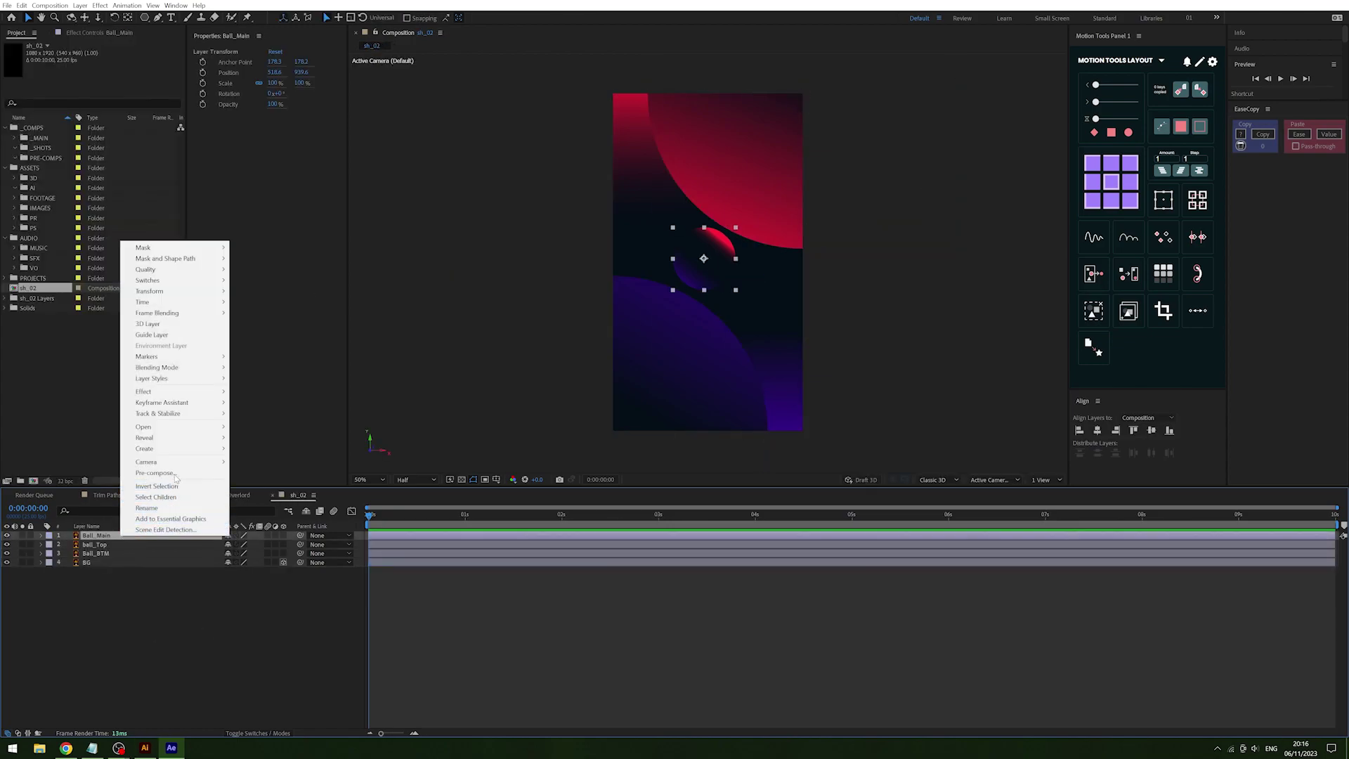
pyautogui.moveTo(204, 450)
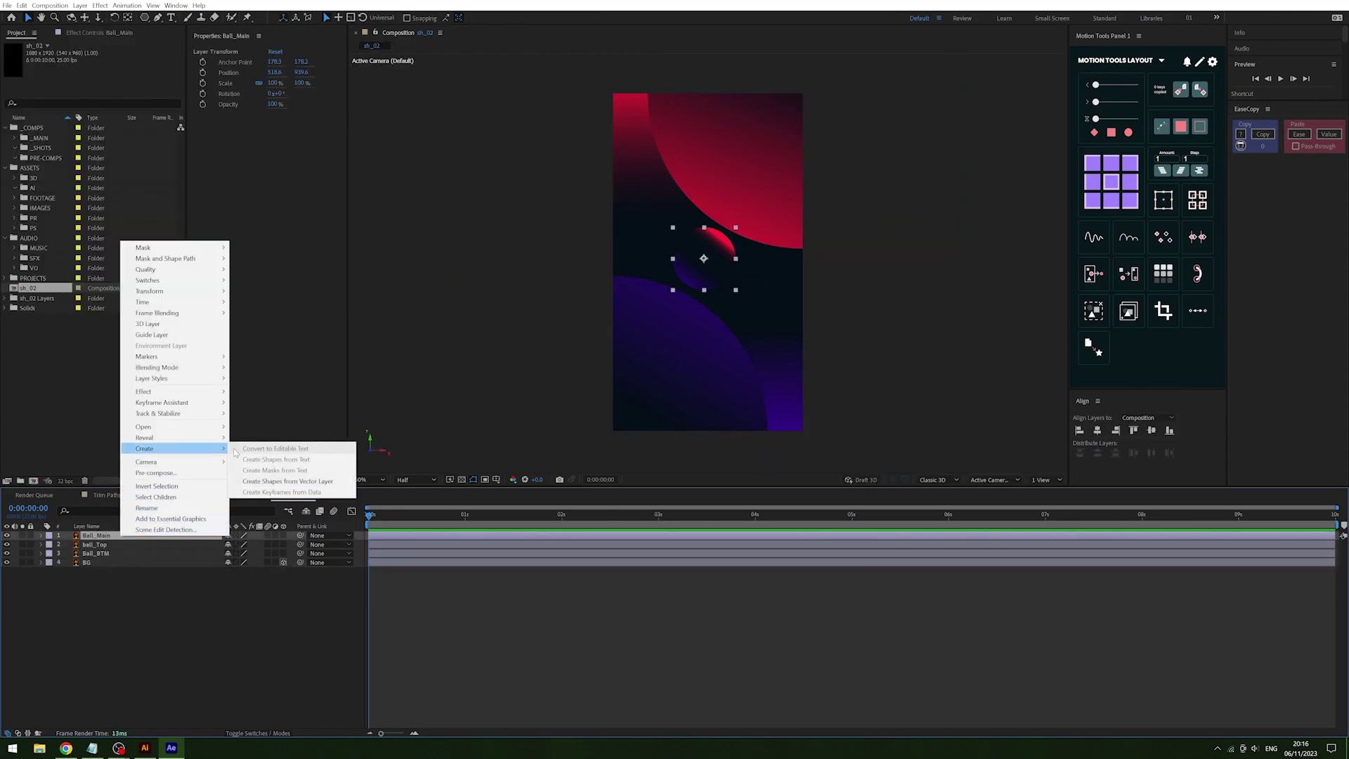
pyautogui.click(345, 482)
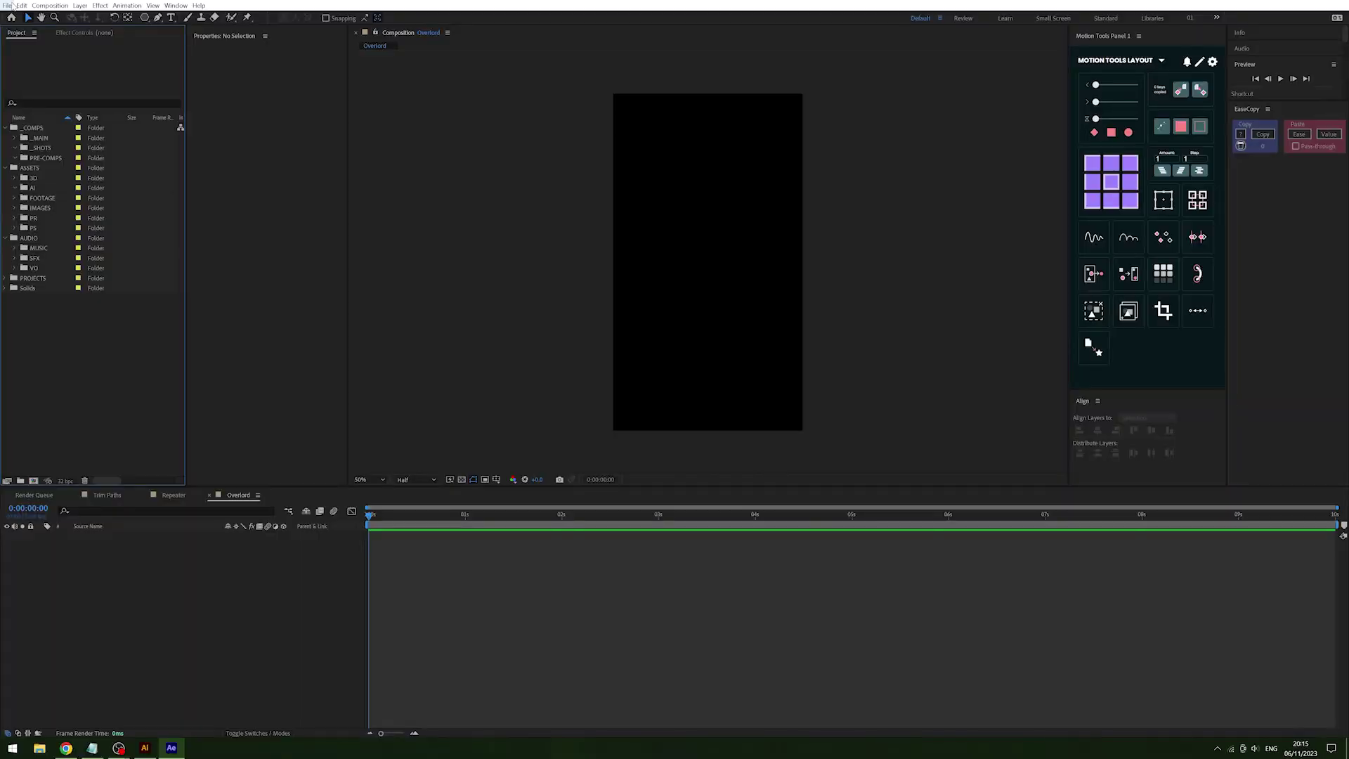
# Start importing a file into the project.
pyautogui.click(7, 5)
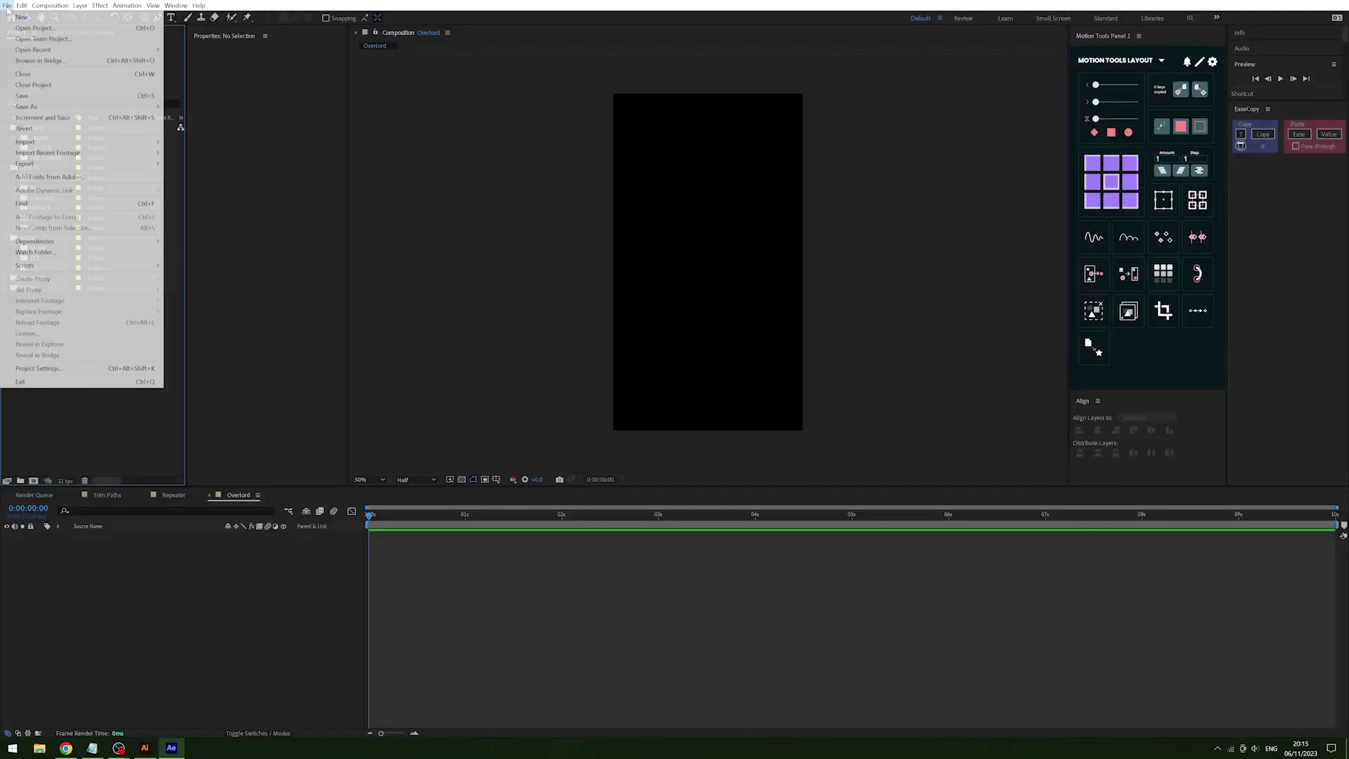
pyautogui.moveTo(42, 141)
pyautogui.click(184, 142)
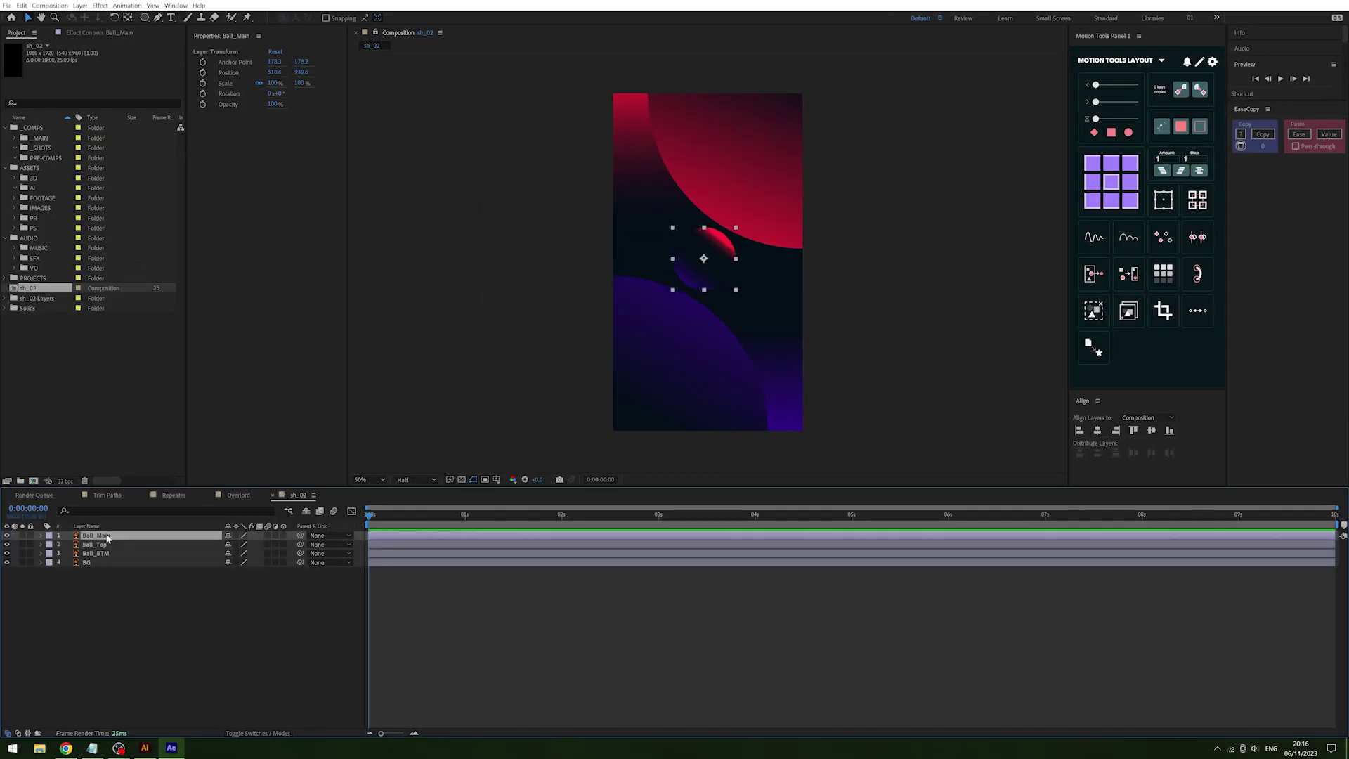
# Convert the imported Ball_Main Illustrator layer into an editable shape layer.
pyautogui.rightClick(109, 538)
pyautogui.moveTo(301, 415)
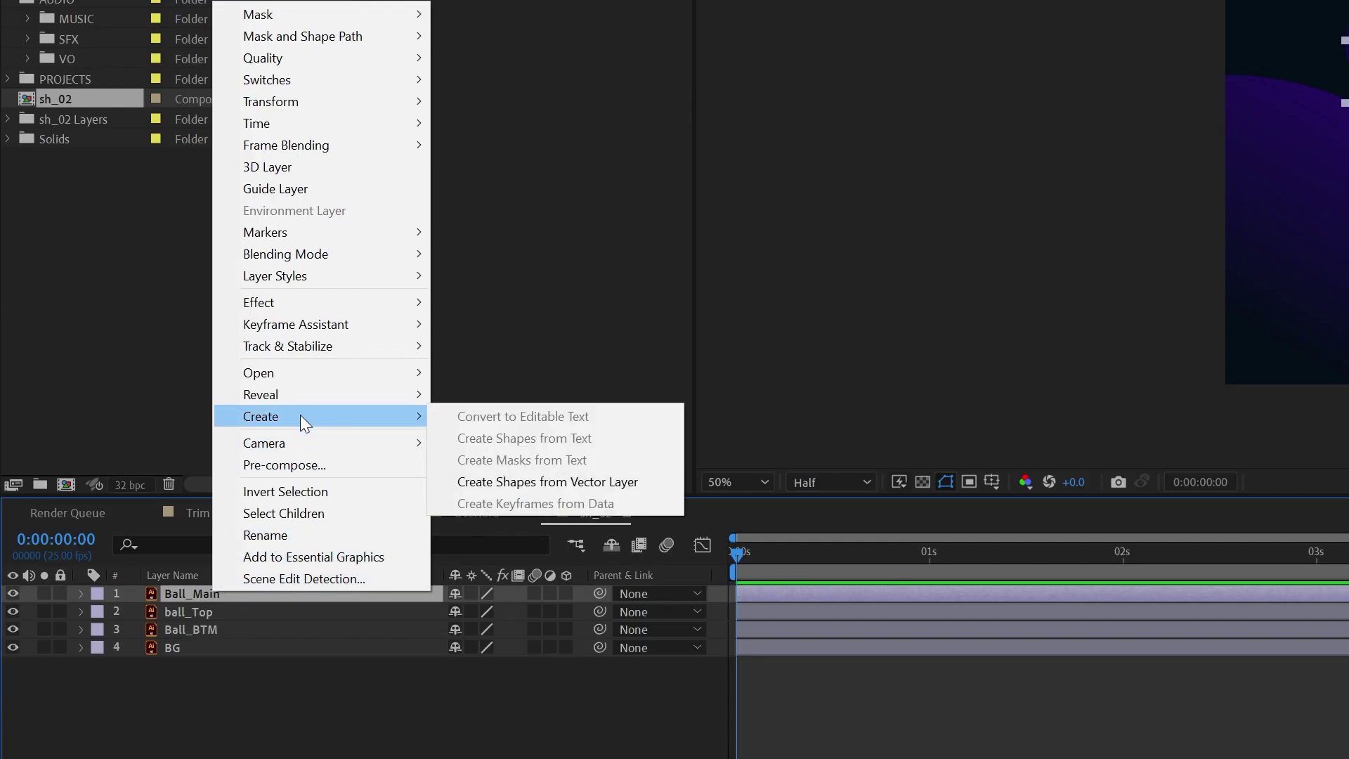
pyautogui.click(562, 483)
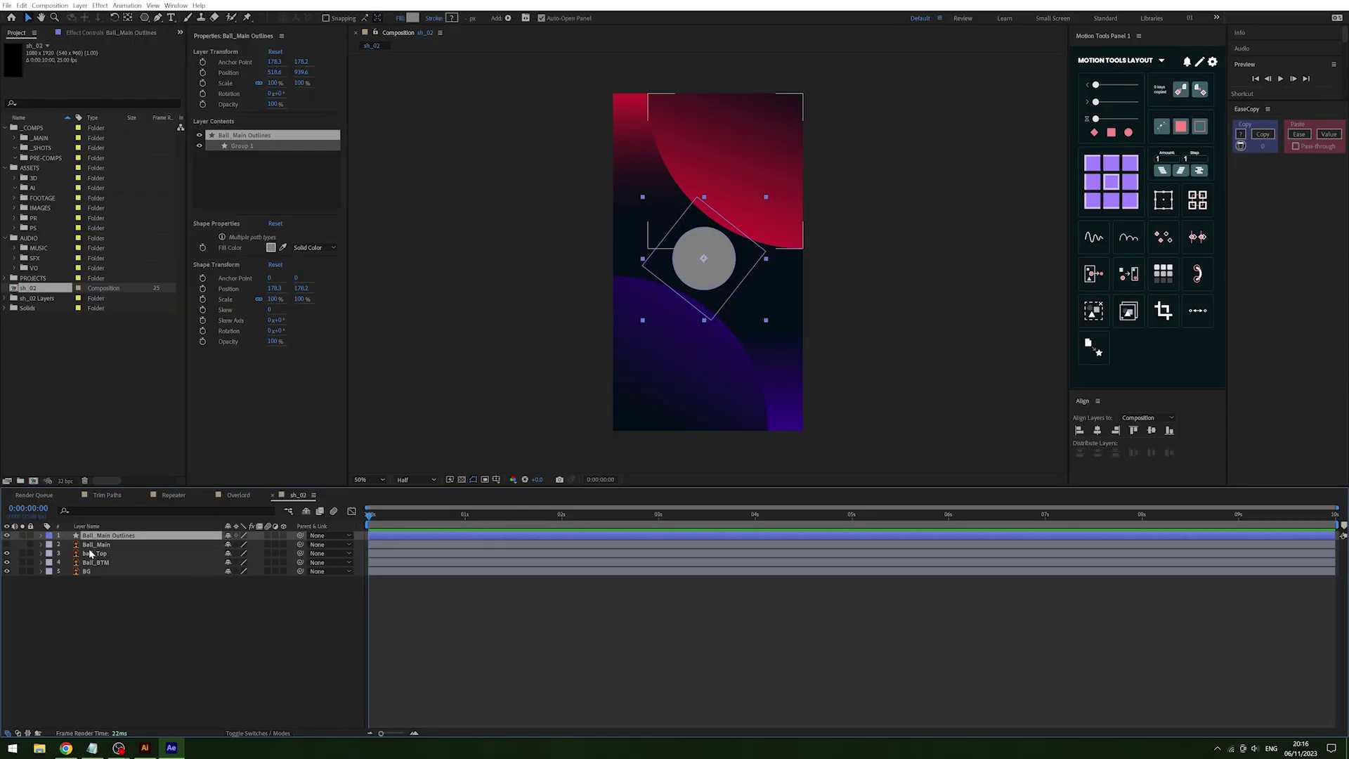
# Convert the ball_Top Illustrator layer into an editable shape layer.
pyautogui.click(89, 554)
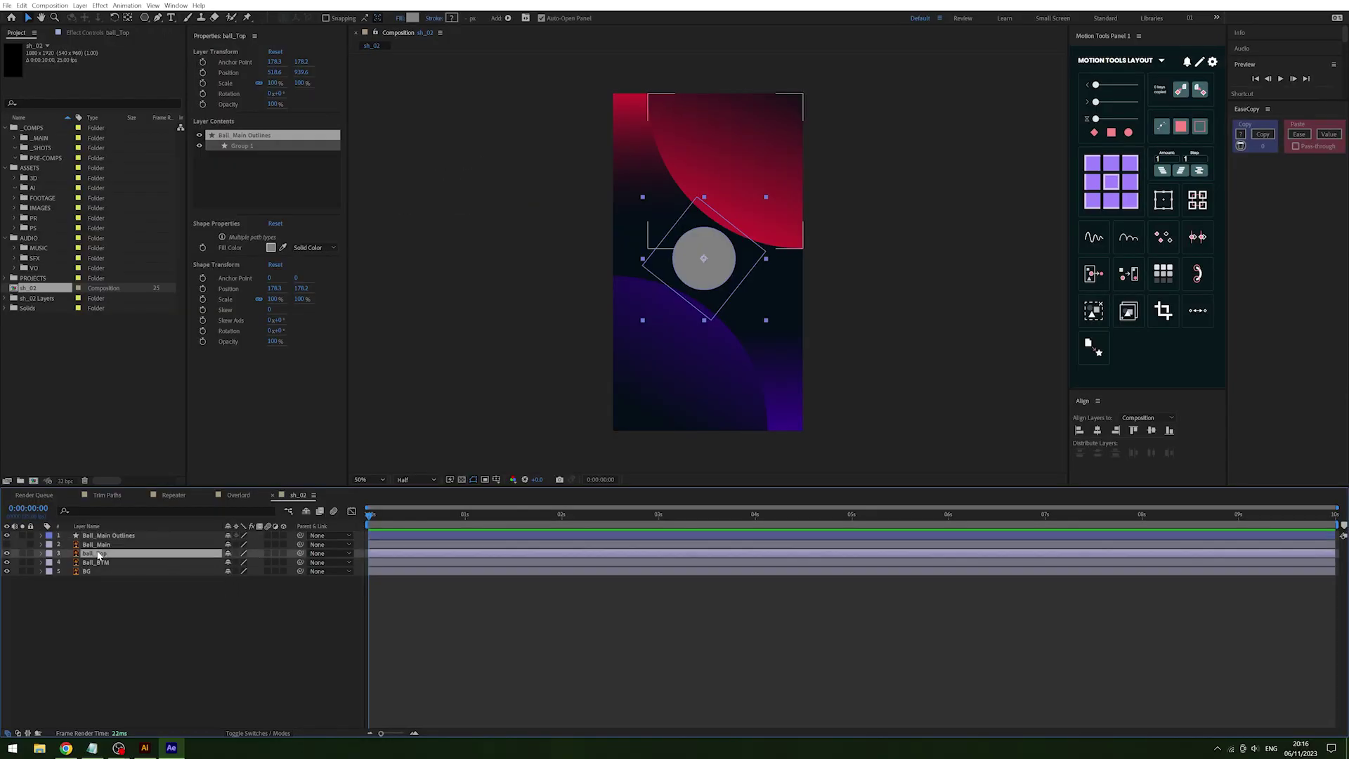
pyautogui.rightClick(95, 553)
pyautogui.moveTo(141, 464)
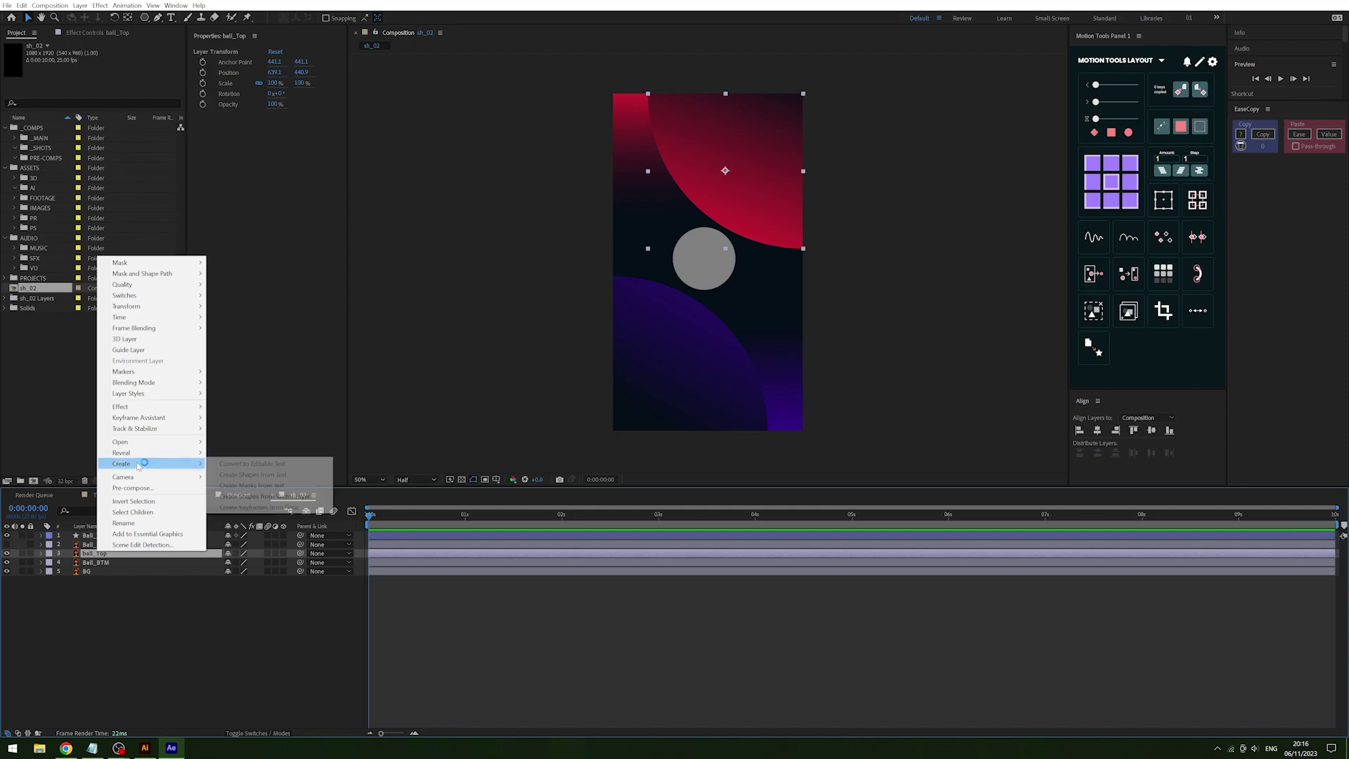
pyautogui.click(320, 498)
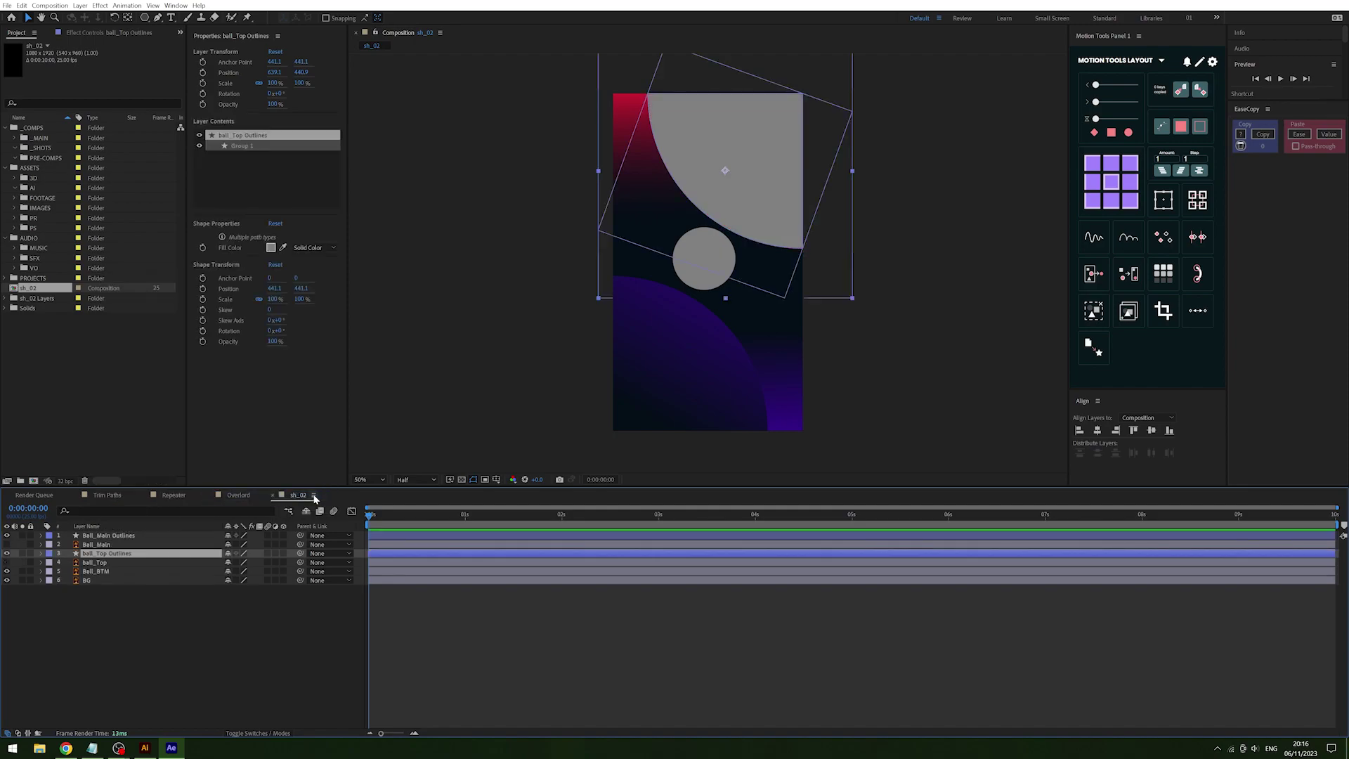
# Convert the TOTAL REVENUE layer of the imported thumbnail composition to editable text.
pyautogui.click(95, 571)
pyautogui.rightClick(115, 576)
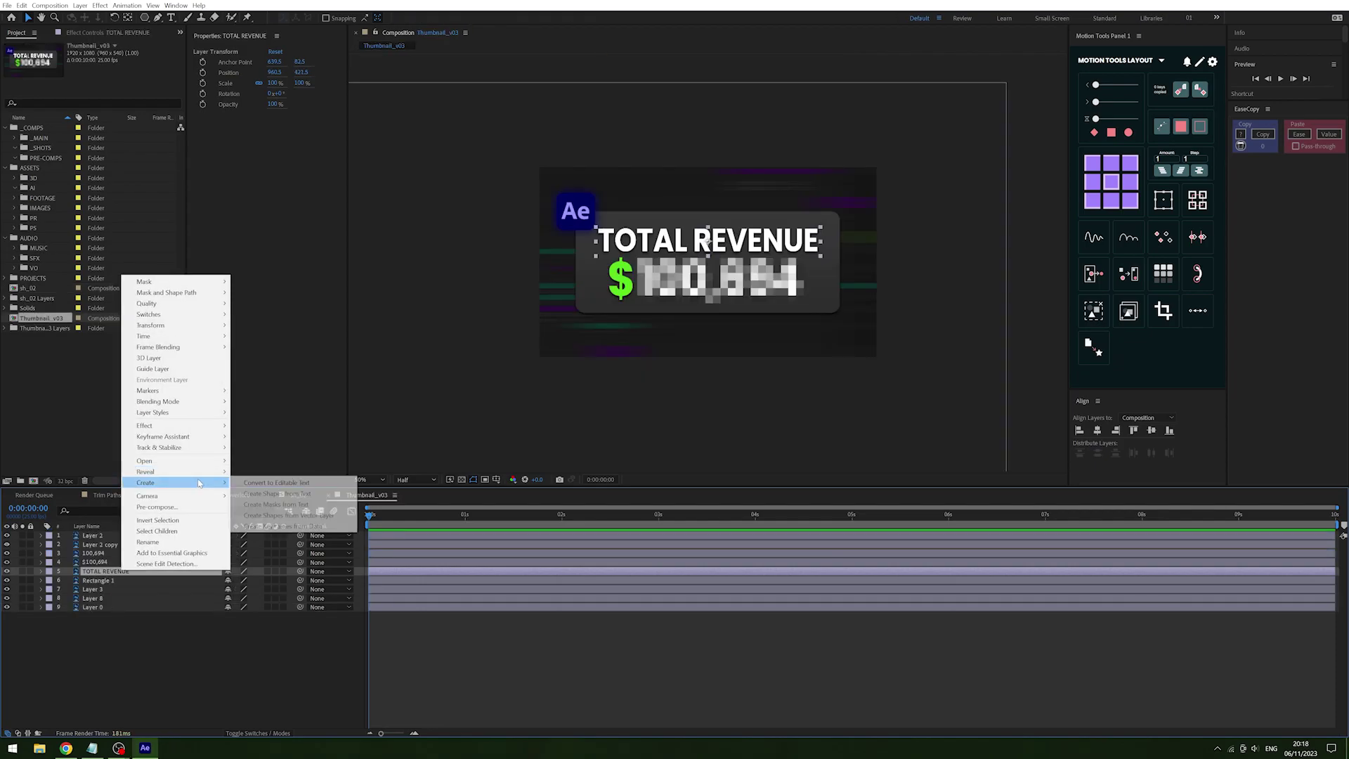
pyautogui.click(324, 483)
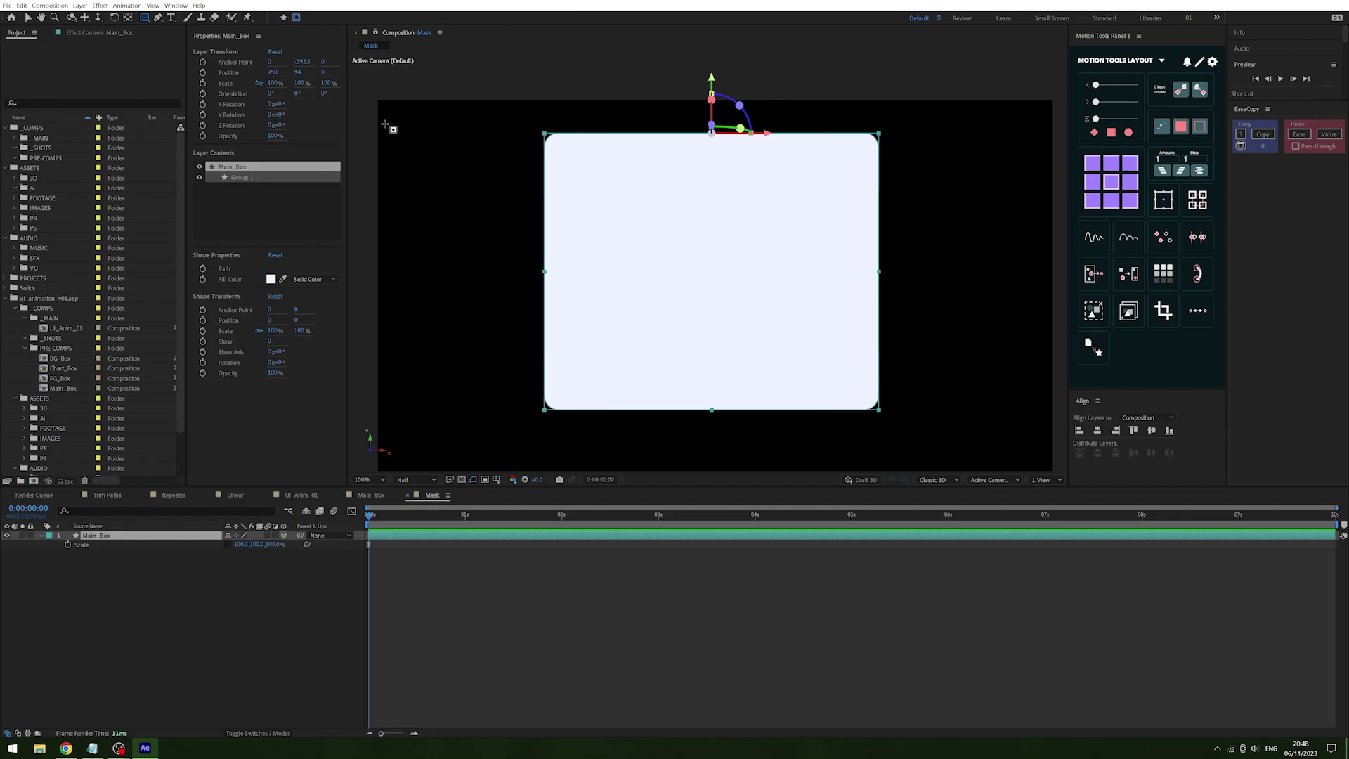
# Draw a rectangular mask around the whole Main_Box shape and place a Mask Path keyframe at 1 second.
pyautogui.moveTo(505, 113); pyautogui.dragTo(630, 127)
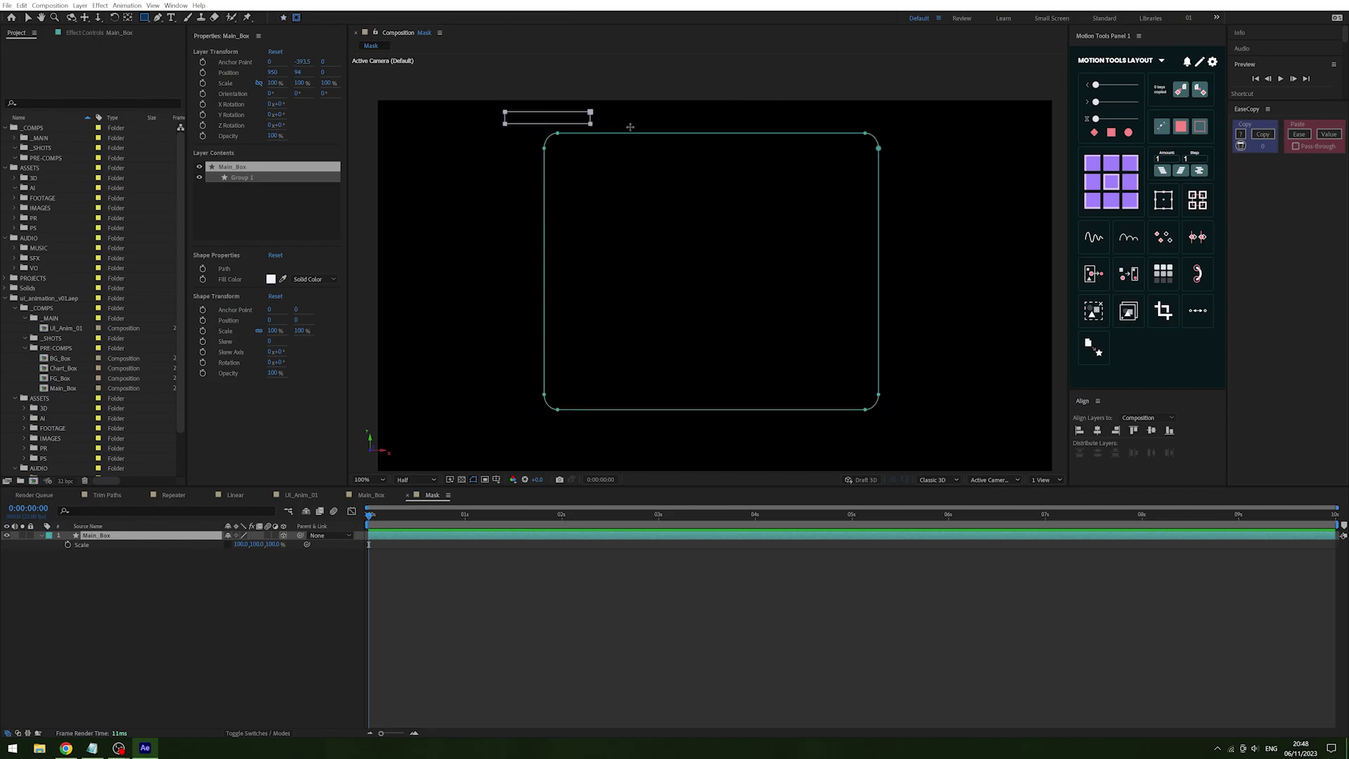
pyautogui.moveTo(903, 129); pyautogui.dragTo(925, 432)
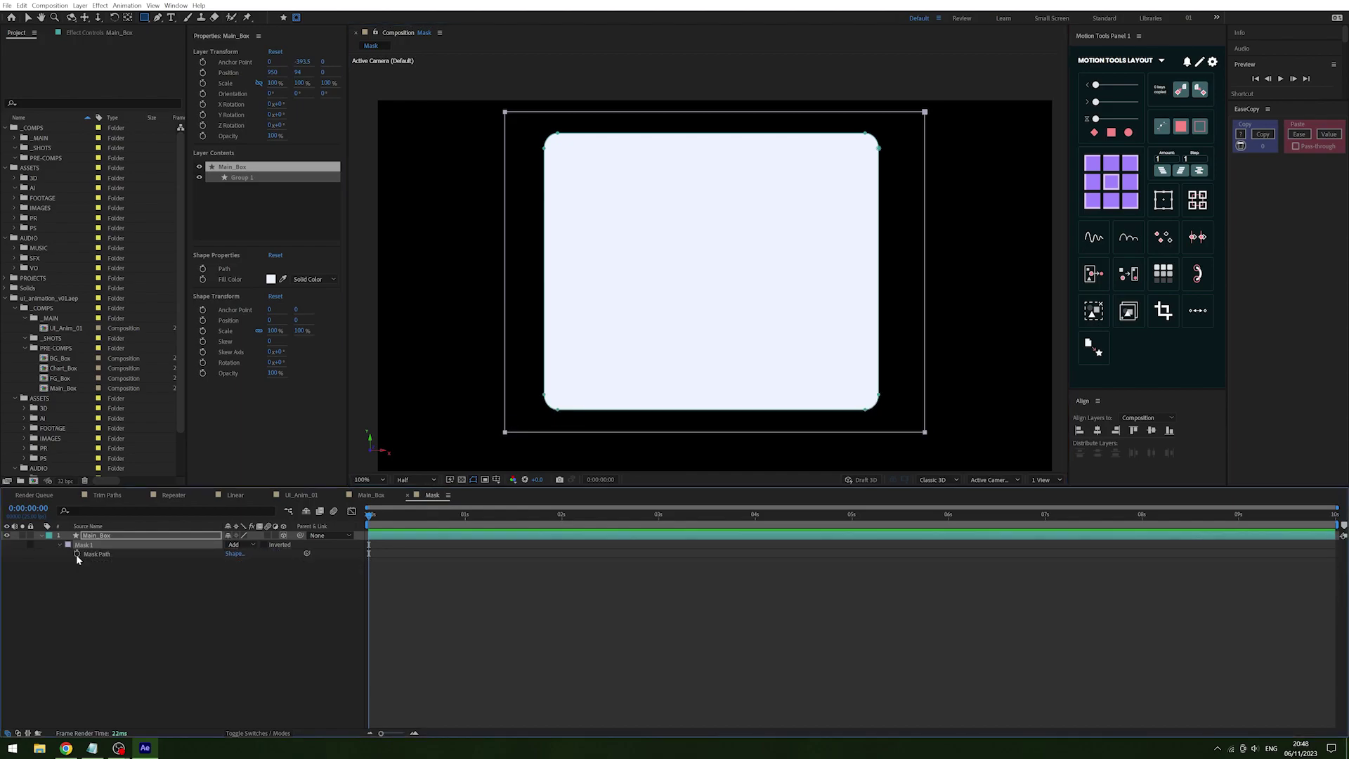
pyautogui.click(77, 554)
pyautogui.moveTo(369, 554); pyautogui.dragTo(466, 554)
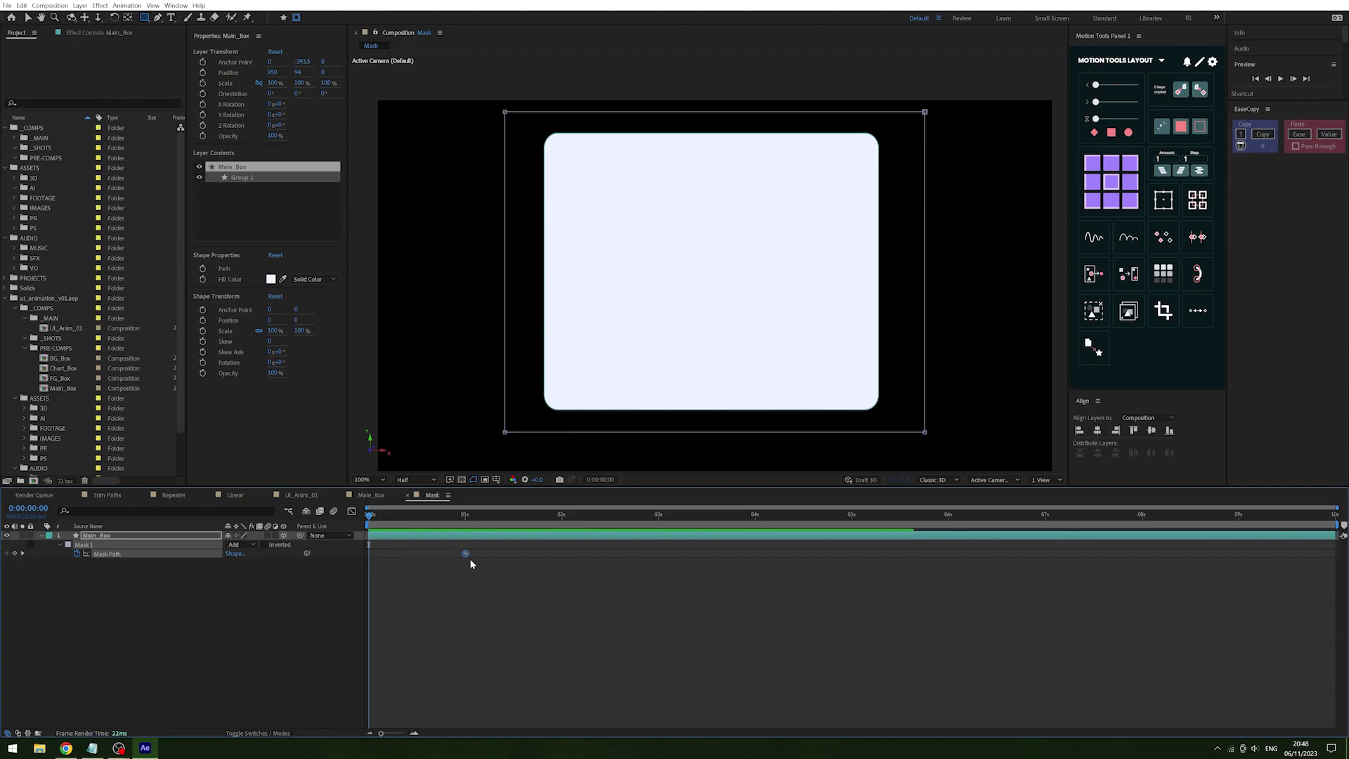
pyautogui.press('v')
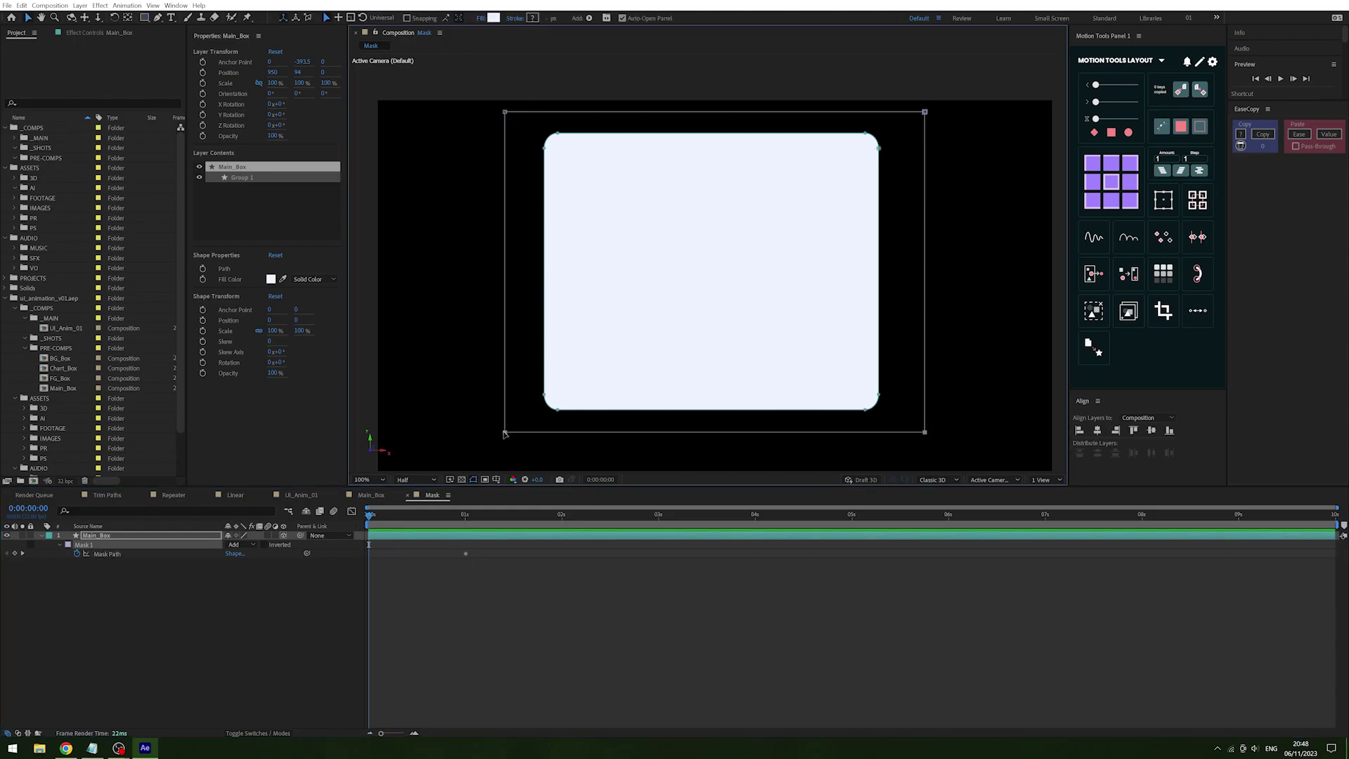
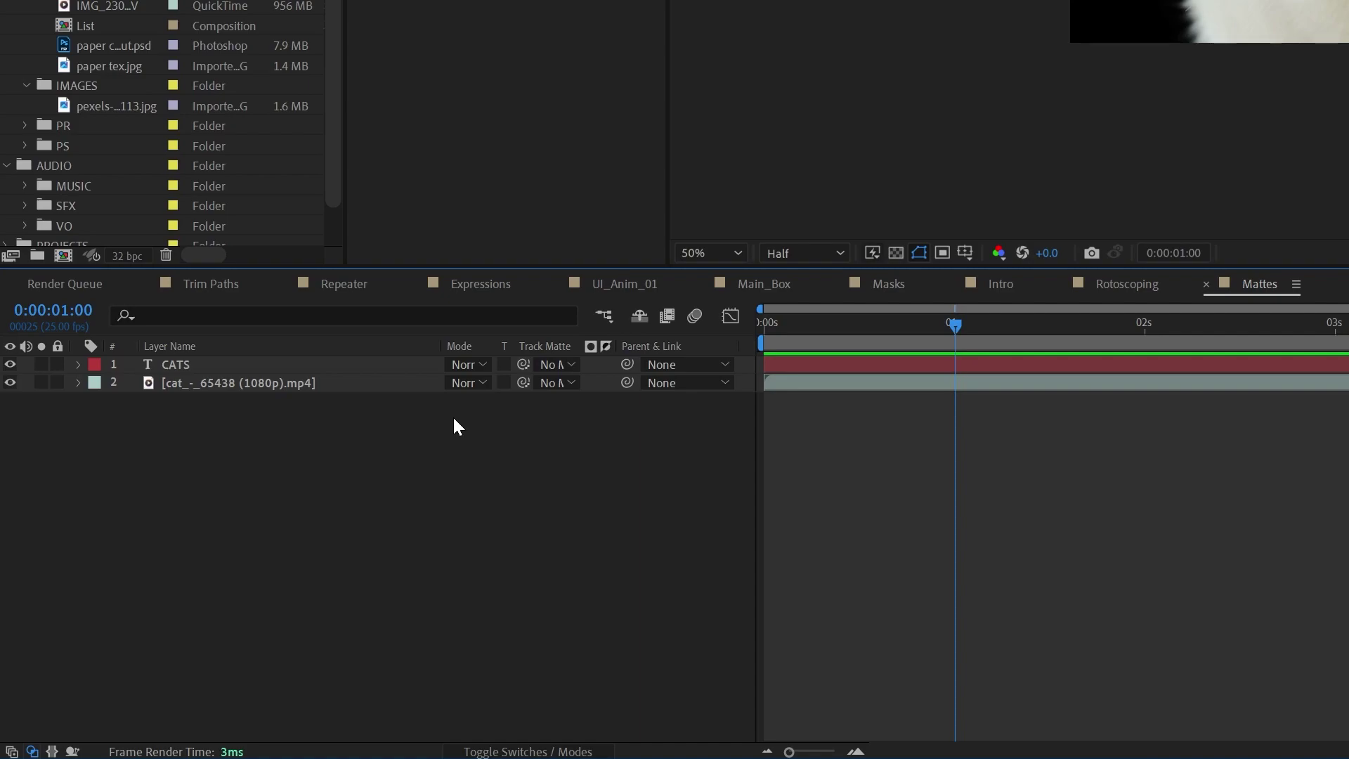
# Set the CATS text layer as the track matte of the cat video layer and scrub back to the start.
pyautogui.click(342, 382)
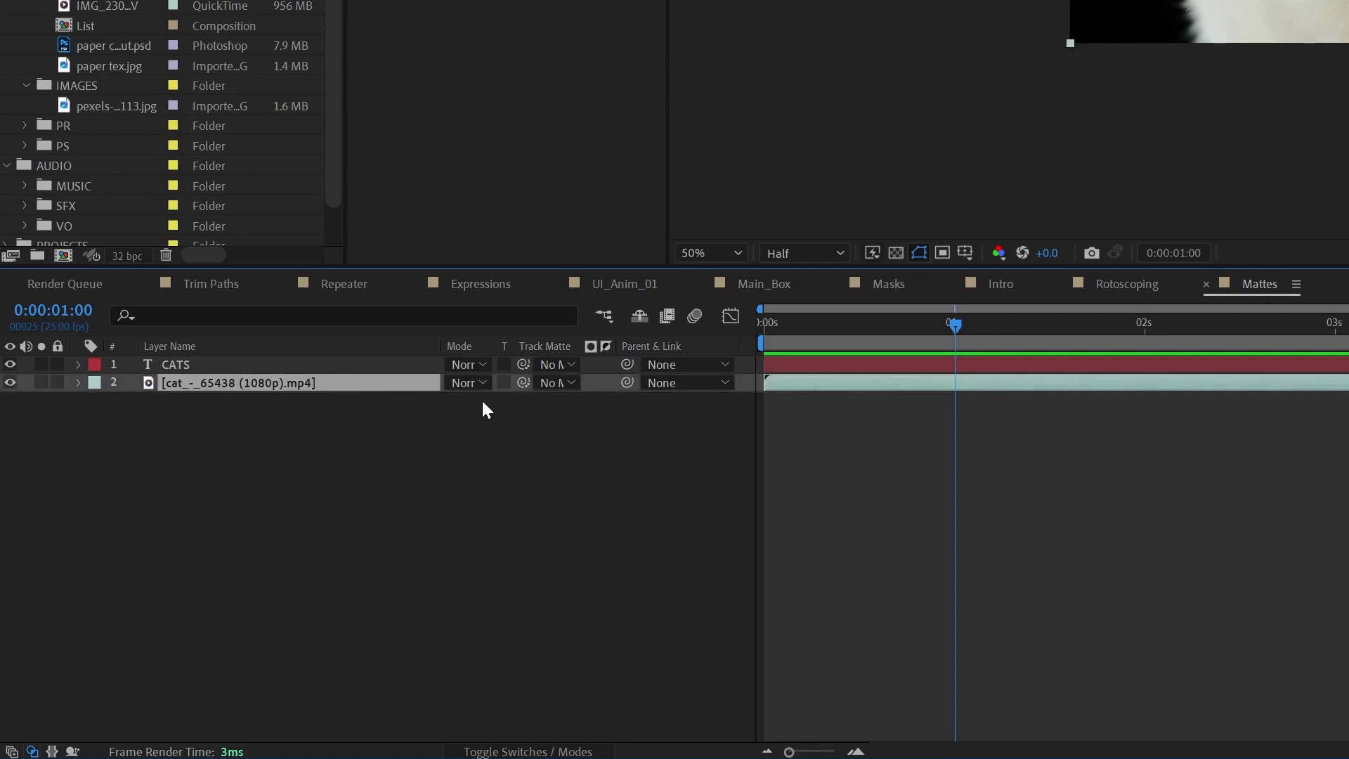
pyautogui.click(568, 380)
pyautogui.click(597, 436)
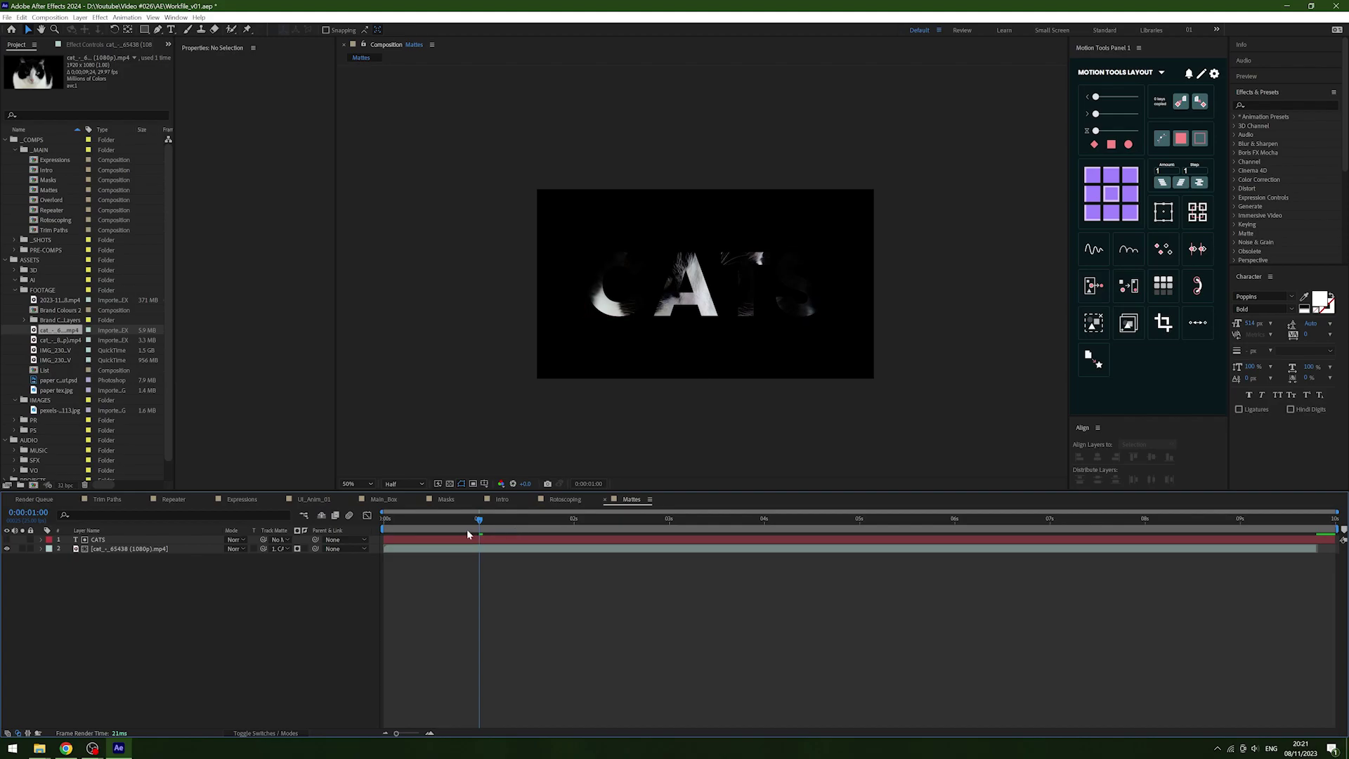
pyautogui.moveTo(468, 535); pyautogui.dragTo(383, 535)
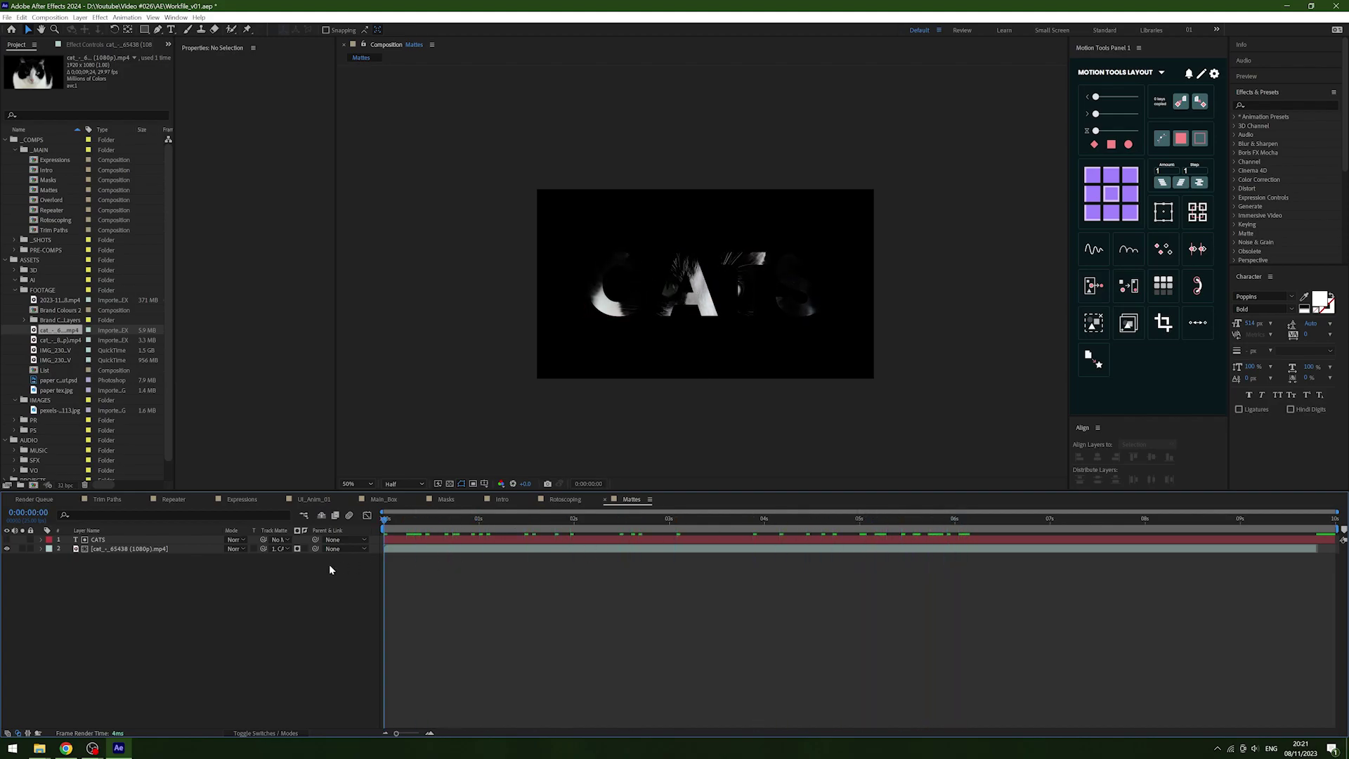
# Turn the CATS matte layer's visibility on and off again, and scrub the composition to 0:00:04:06.
pyautogui.click(7, 539)
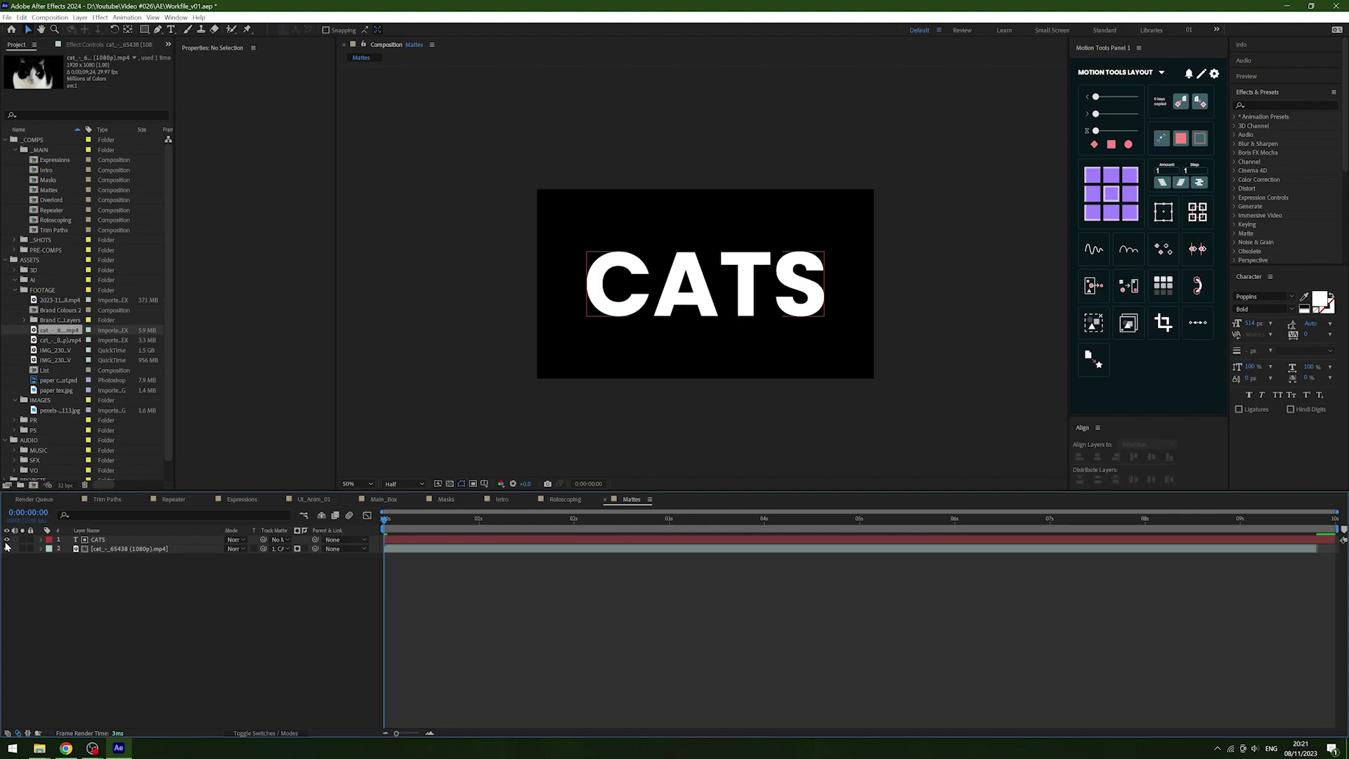
pyautogui.click(7, 540)
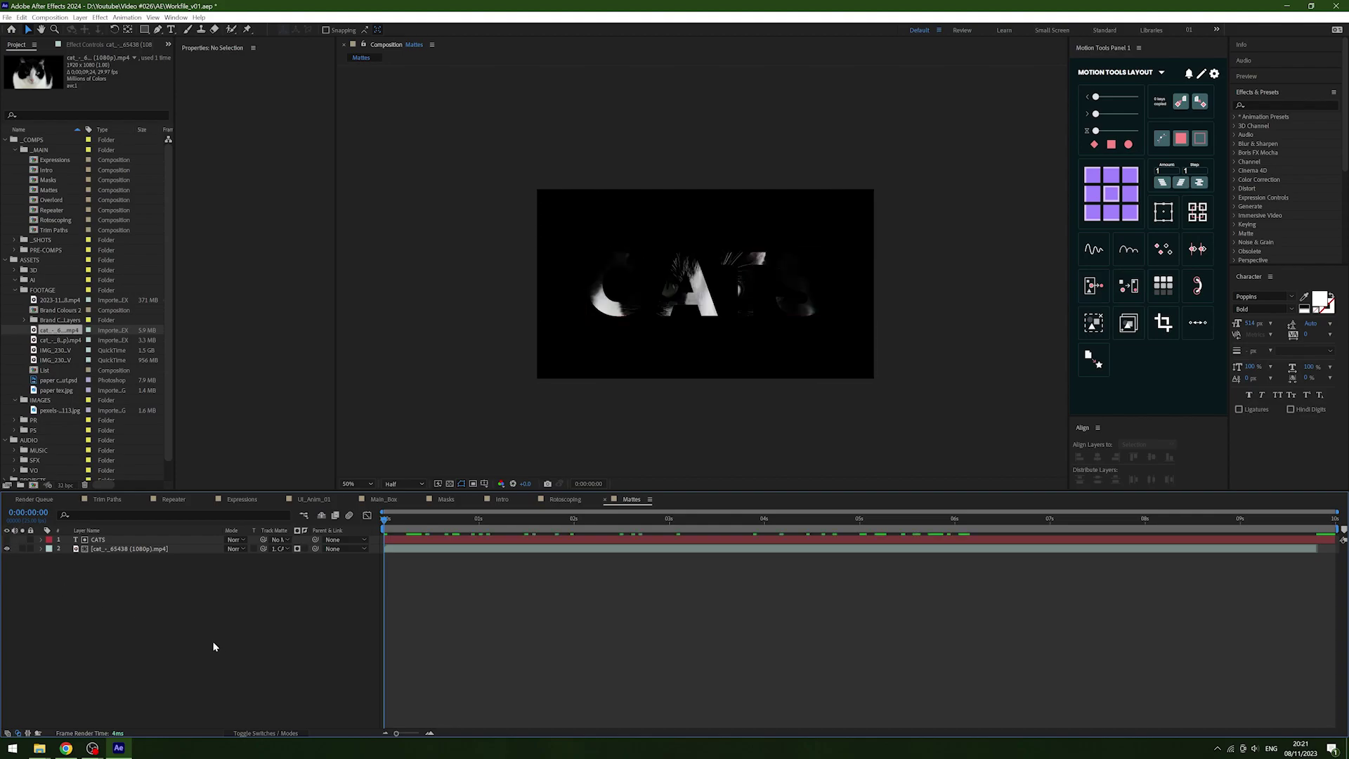
pyautogui.moveTo(546, 524); pyautogui.dragTo(788, 526)
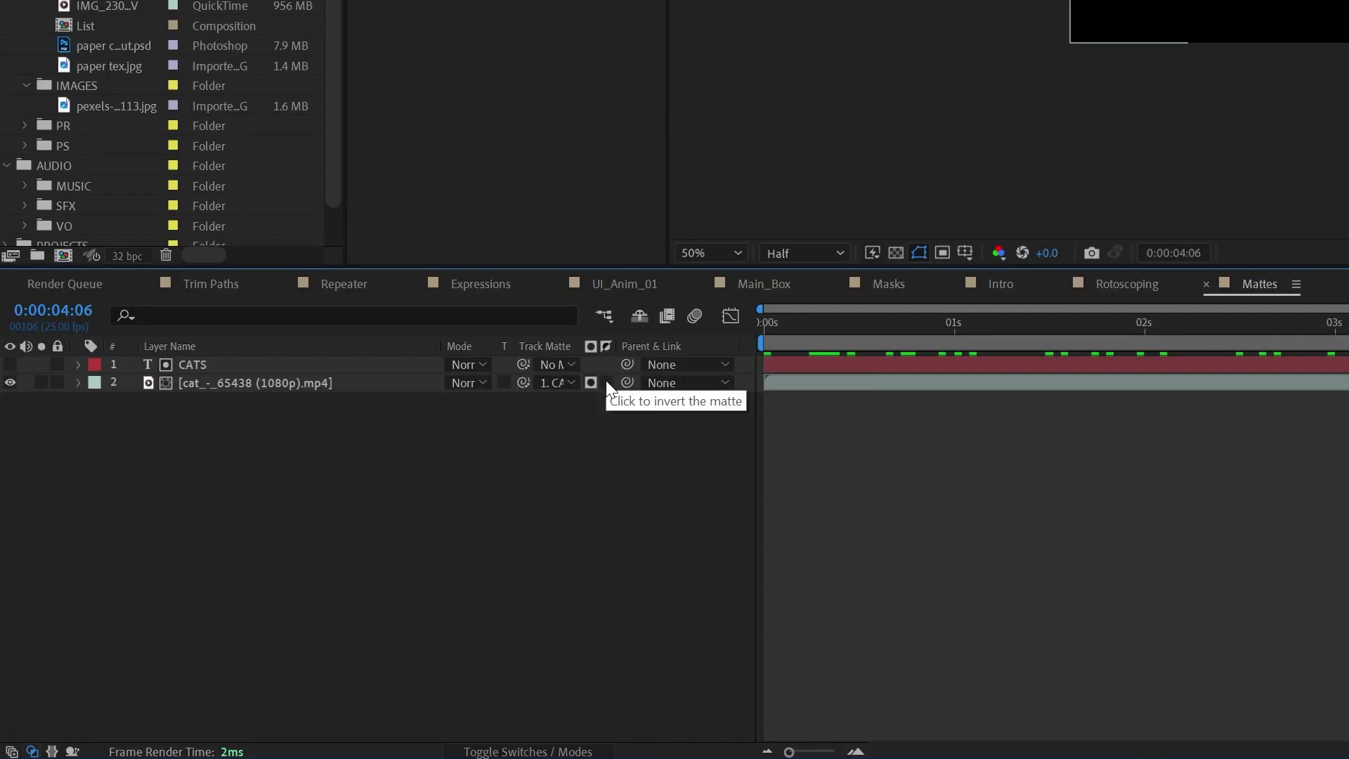
# Try the inverted matte and the luma matte on the cat video layer, restoring the non-inverted alpha matte.
pyautogui.click(607, 385)
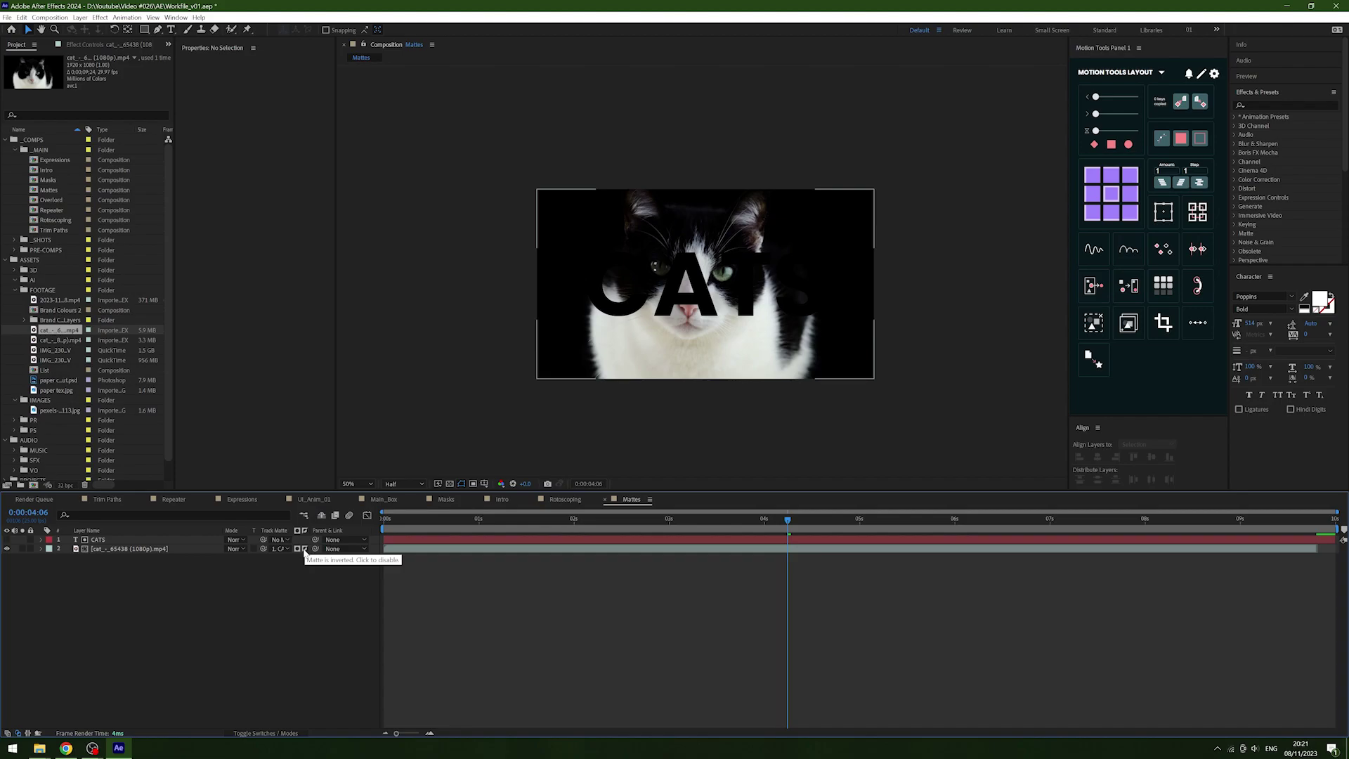
pyautogui.click(305, 549)
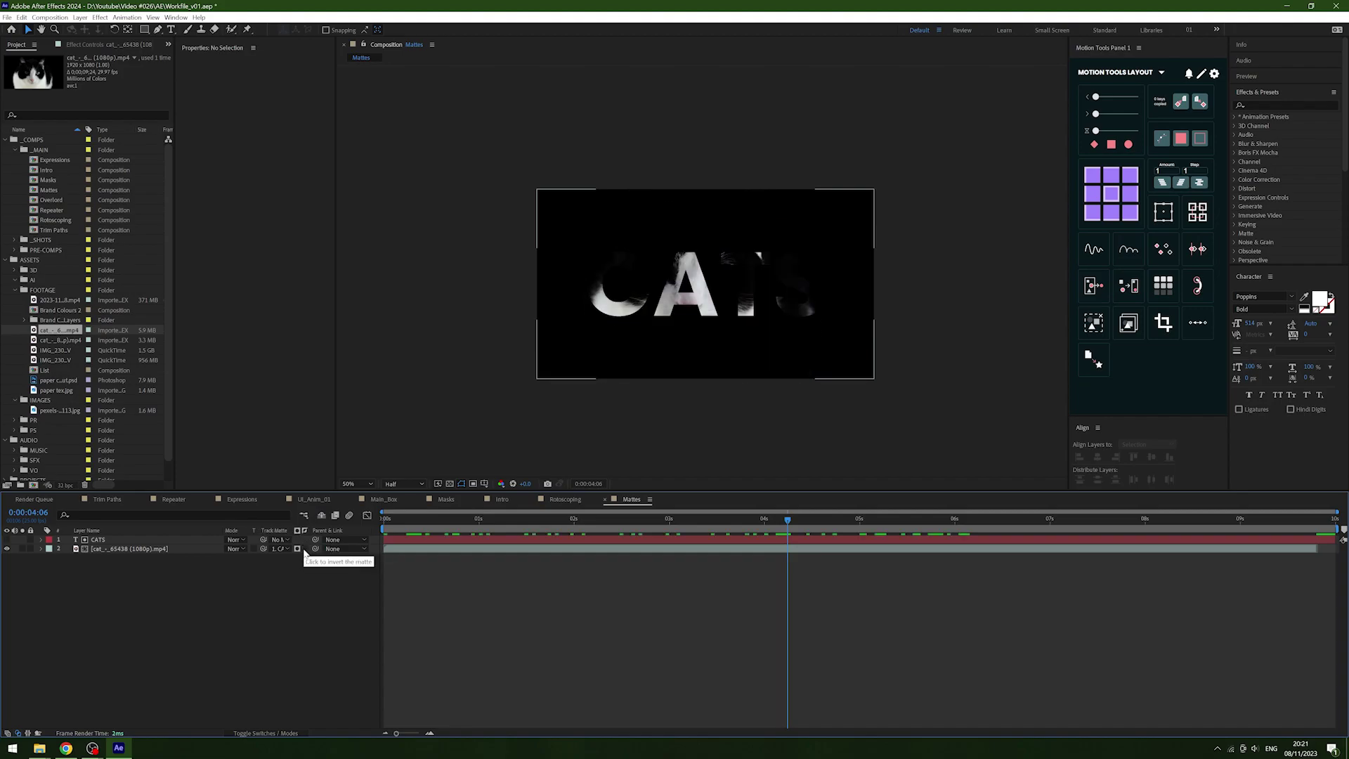
pyautogui.click(304, 549)
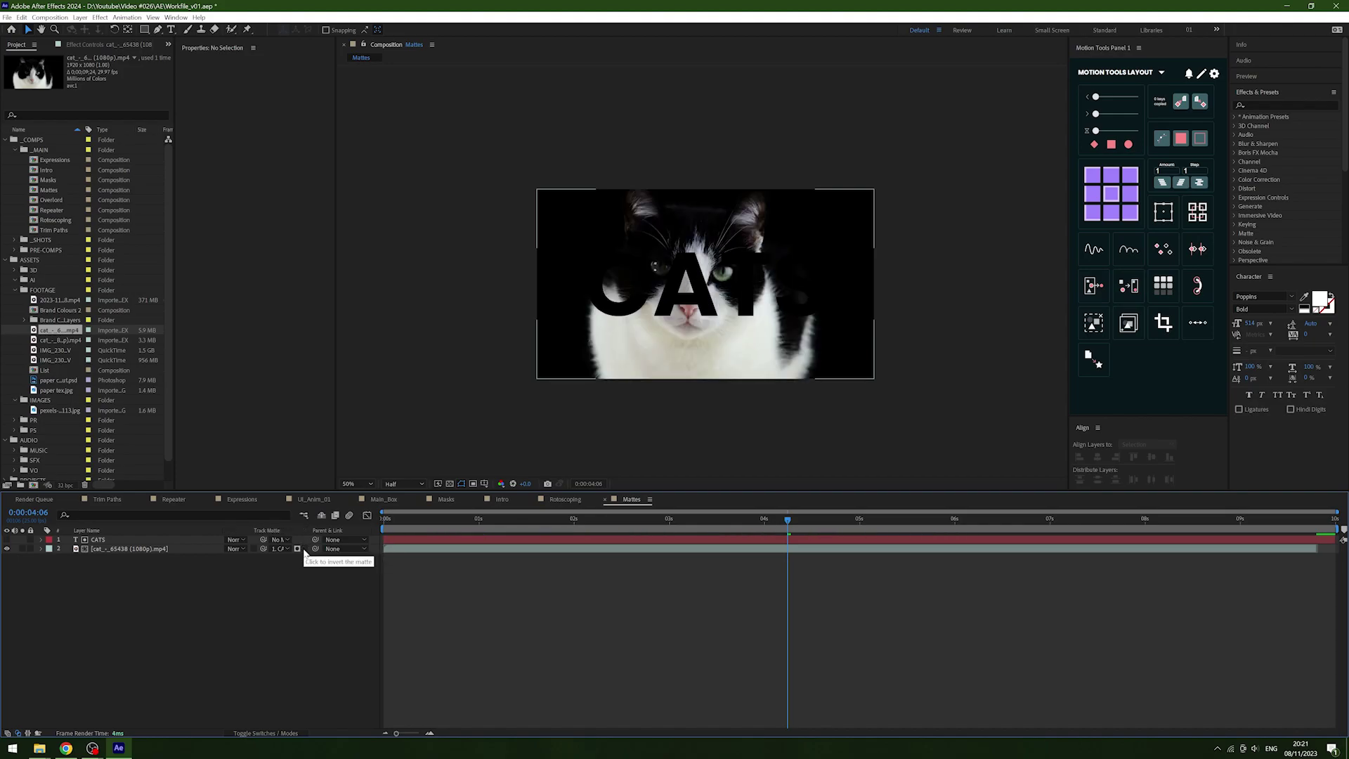
pyautogui.click(305, 549)
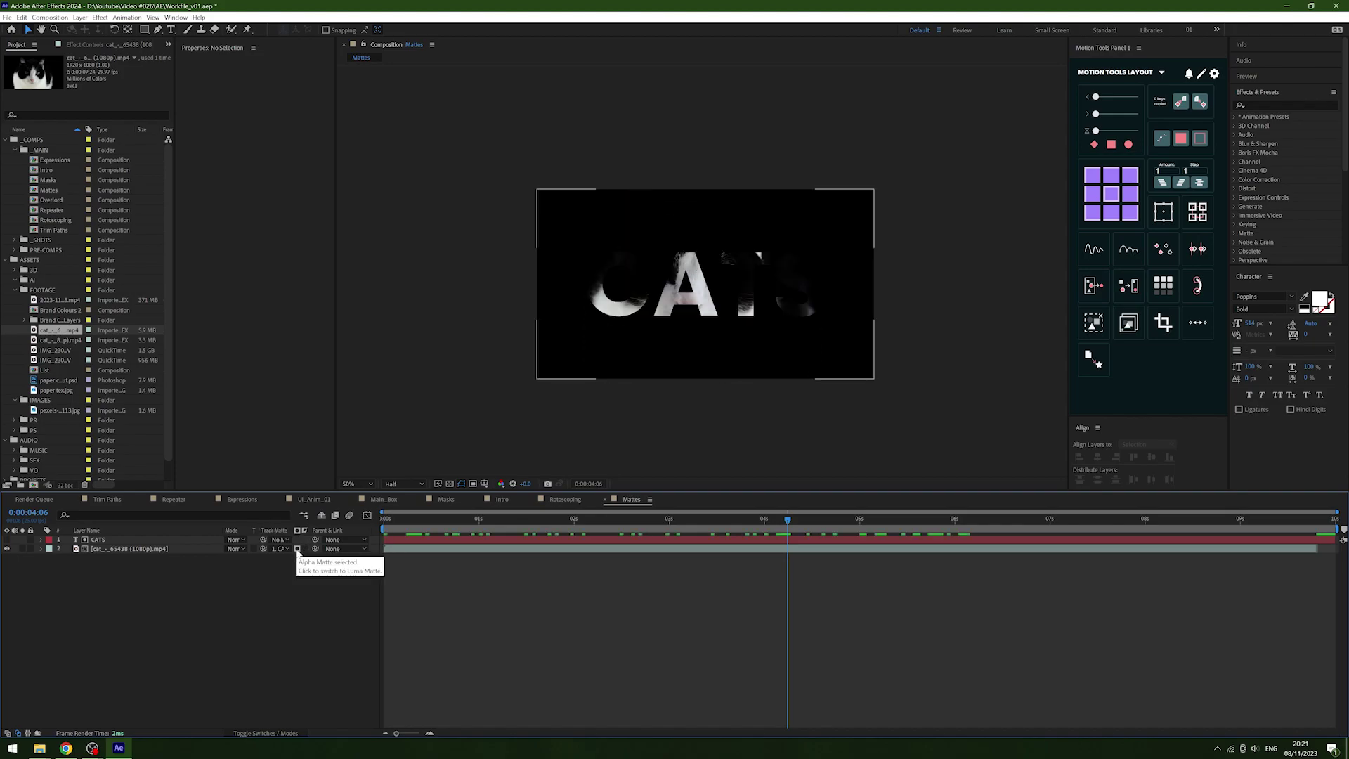
pyautogui.click(297, 549)
pyautogui.click(297, 549)
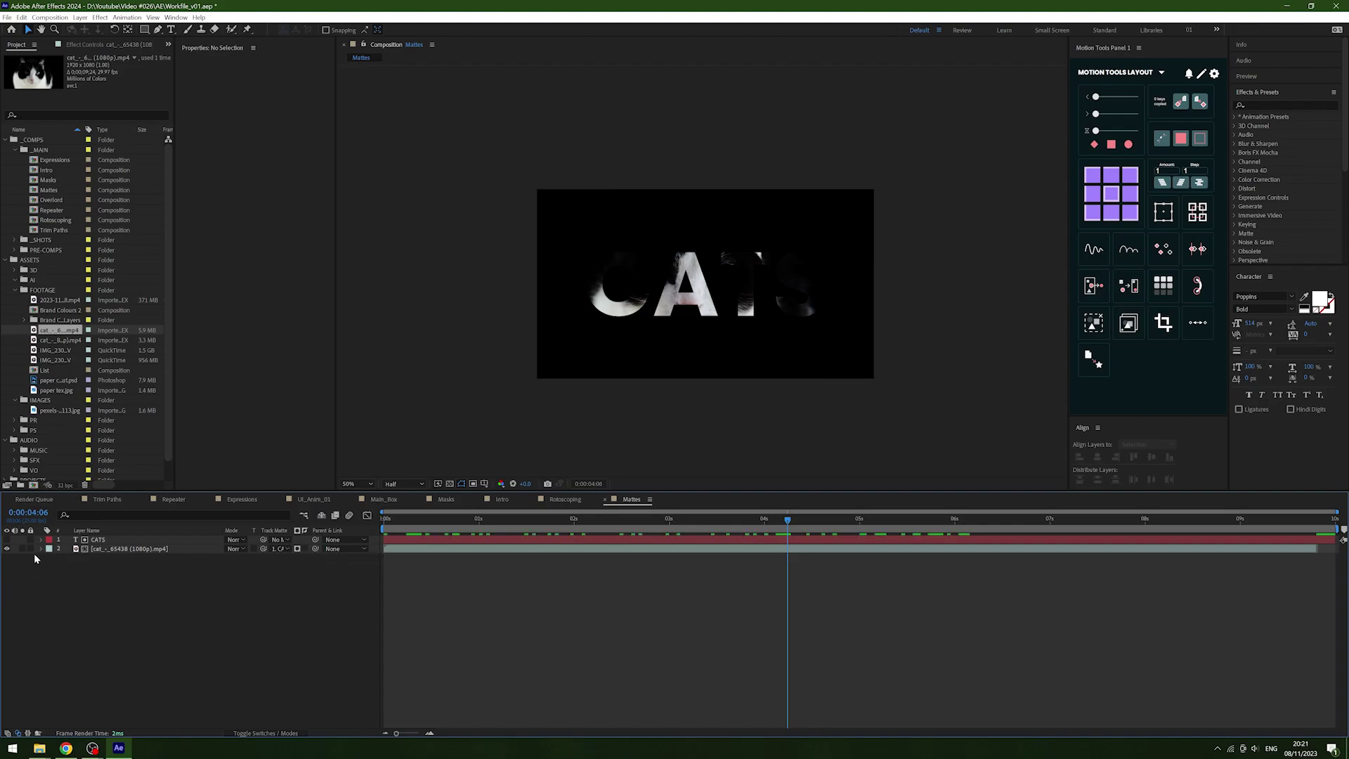
# Preview the matted cat footage inside the CATS lettering from 0:00:04:17.
pyautogui.moveTo(621, 519); pyautogui.dragTo(829, 568)
pyautogui.press('space')
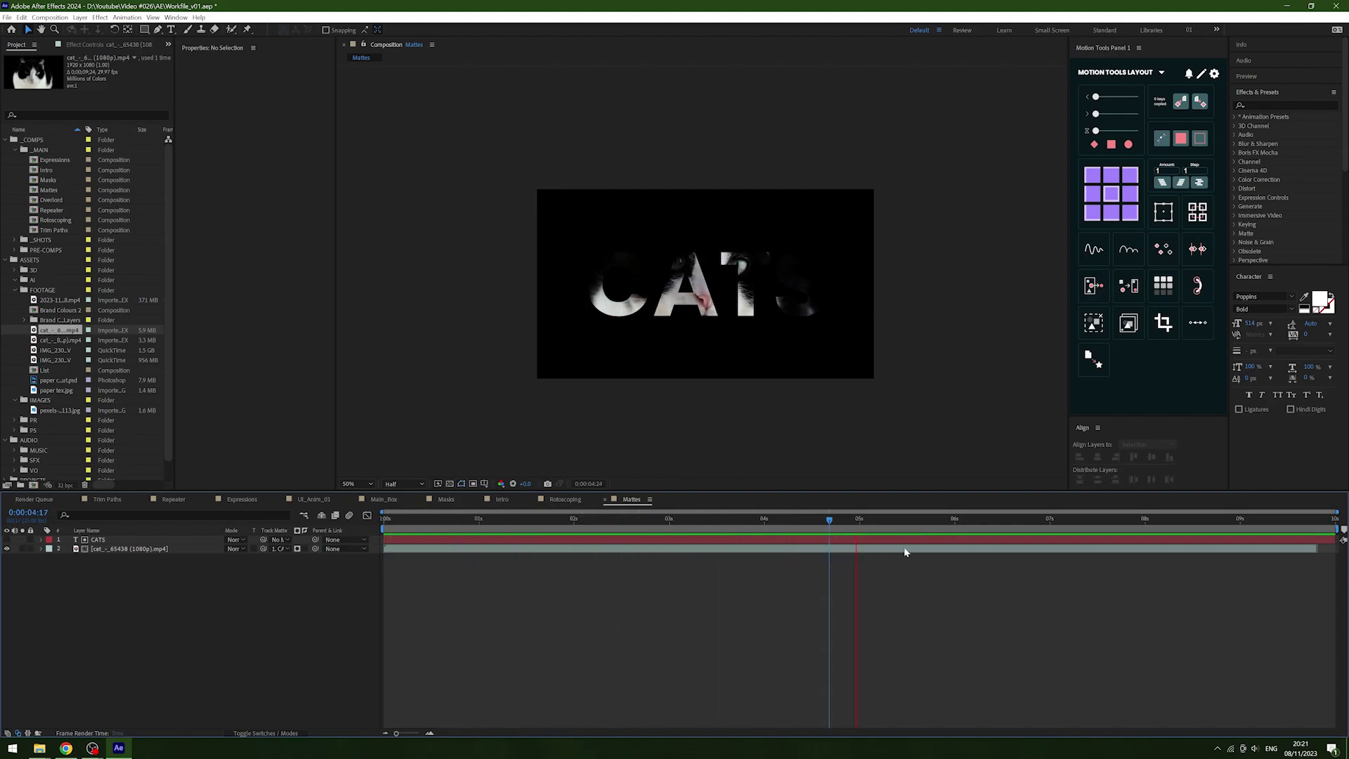